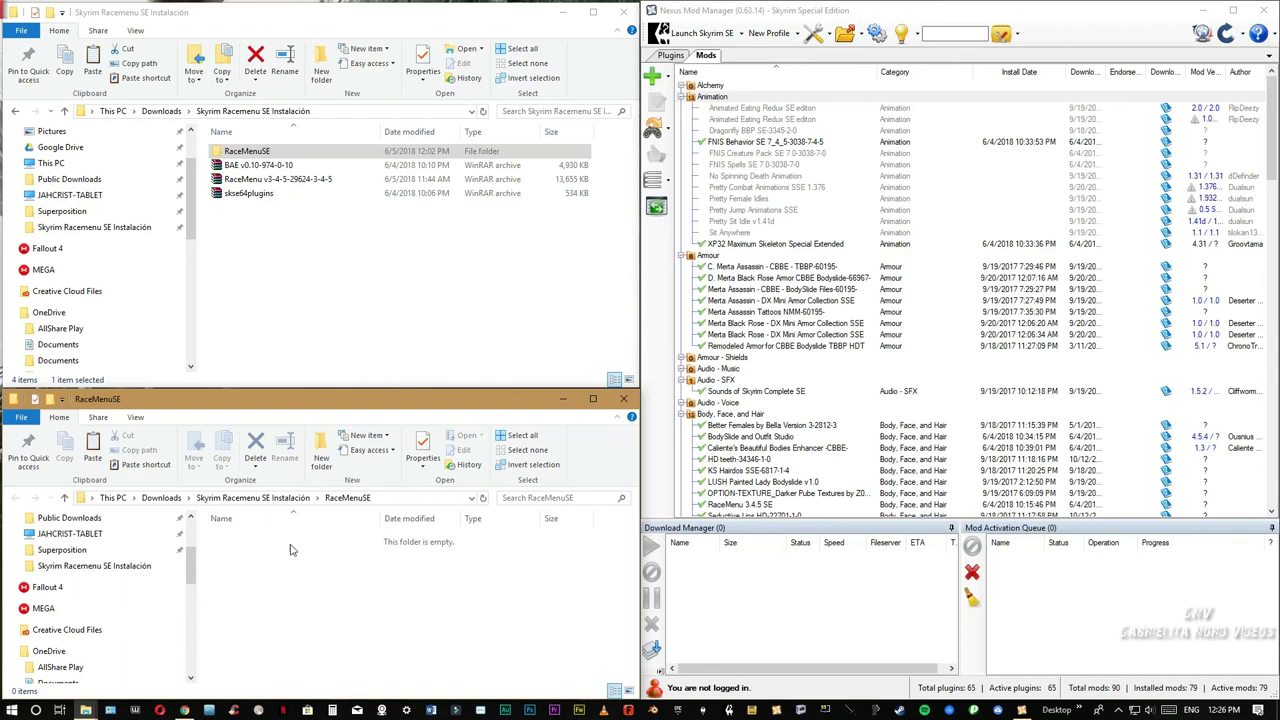
- Switch to Chrome and review the RaceMenu v3-4-5 main file on its Nexus Mods page
{"action": "left_click", "coordinate": [184, 709]}
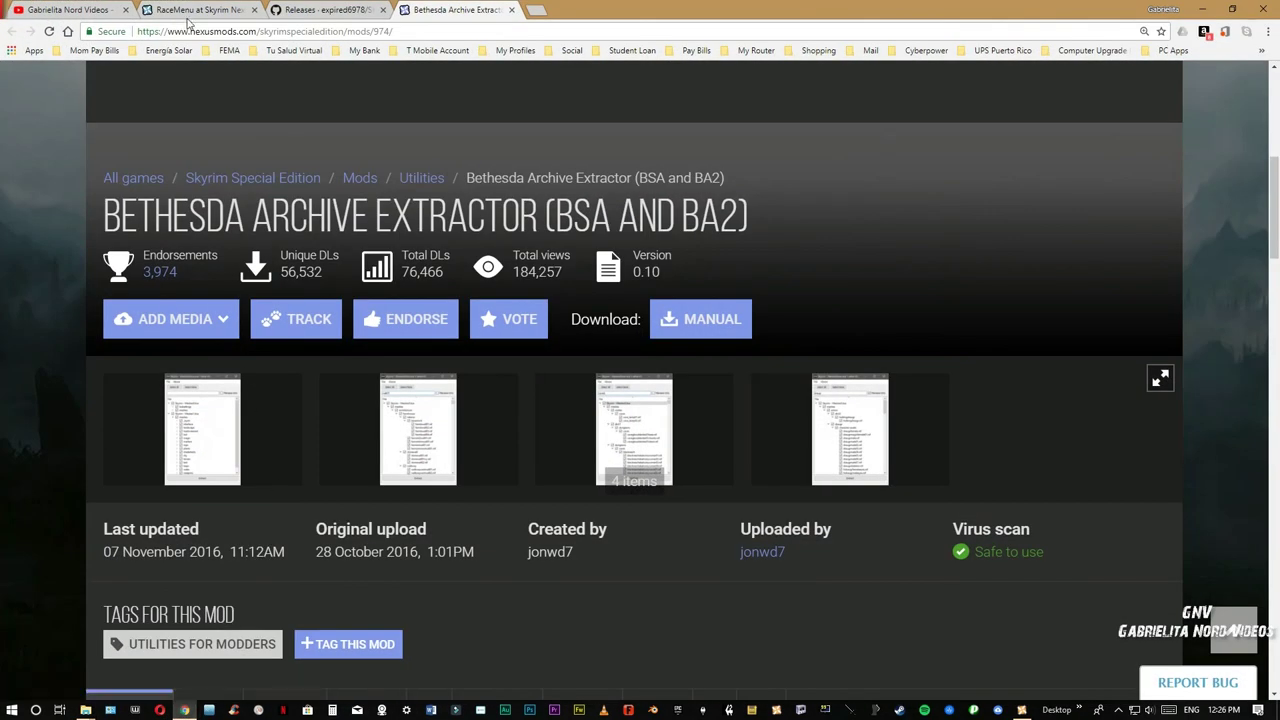
{"action": "left_click", "coordinate": [188, 12]}
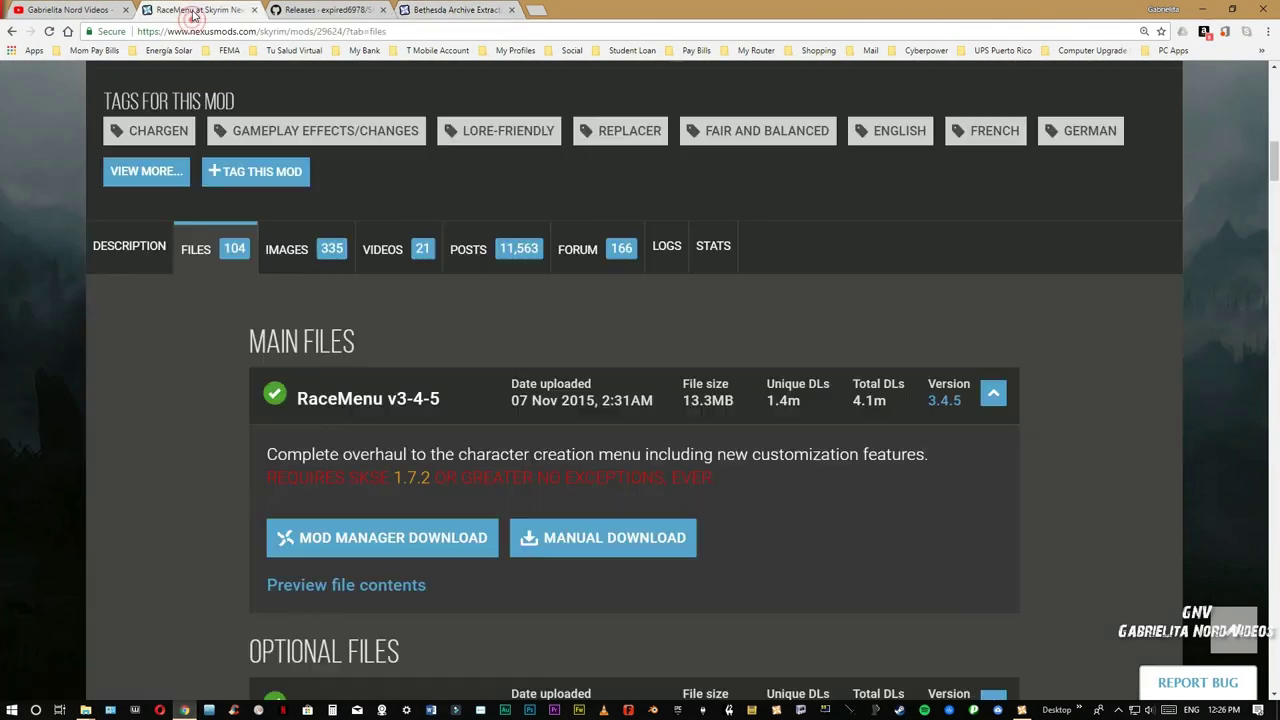
{"action": "scroll", "coordinate": [460, 427], "scroll_direction": "up", "scroll_amount": 4}
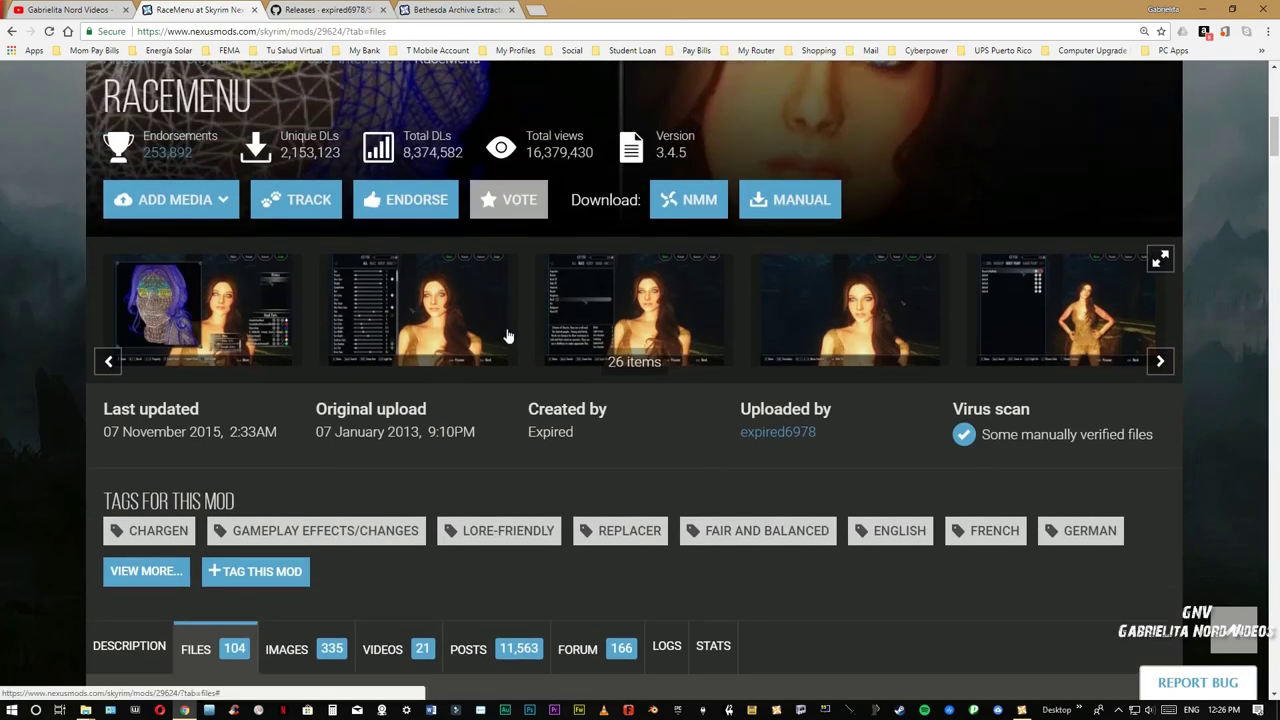
{"action": "scroll", "coordinate": [508, 338], "scroll_direction": "down", "scroll_amount": 5}
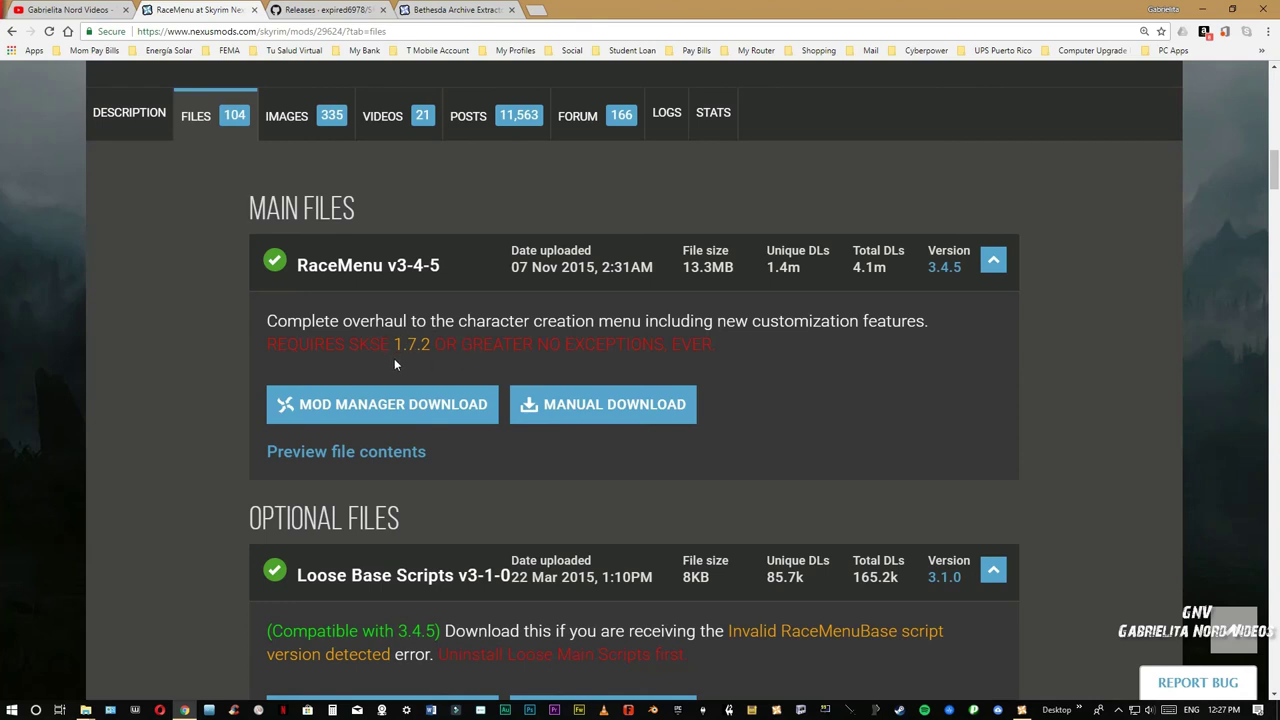
- Review the SKSE64Plugins releases on GitHub and the BAE v0.10 main file on the Bethesda Archive Extractor page
{"action": "left_click", "coordinate": [344, 14]}
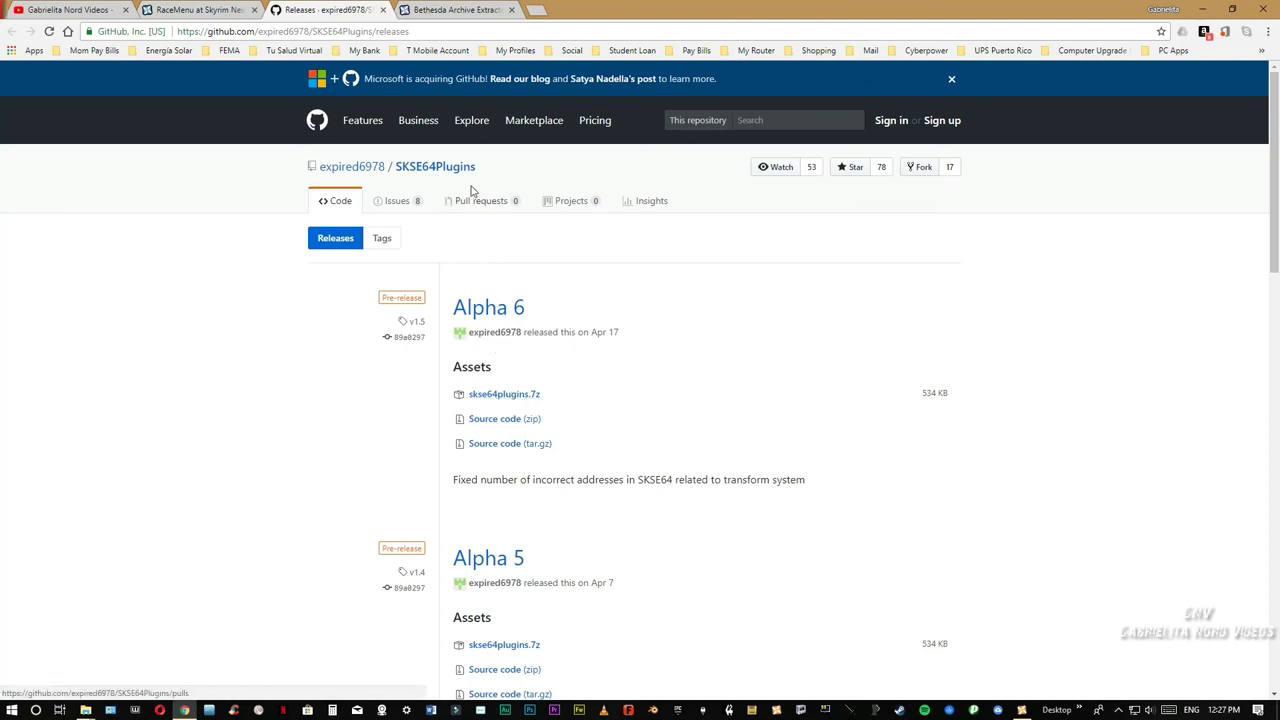
{"action": "left_click", "coordinate": [460, 12]}
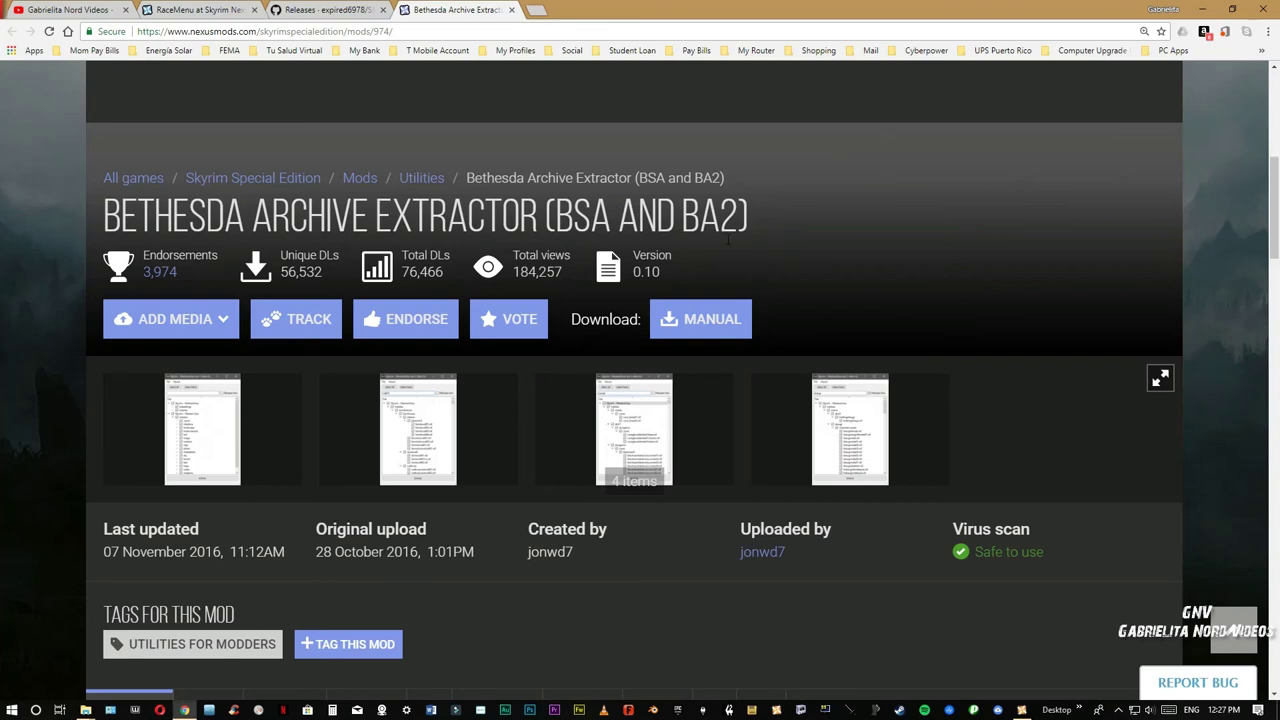
{"action": "scroll", "coordinate": [727, 240], "scroll_direction": "down", "scroll_amount": 3}
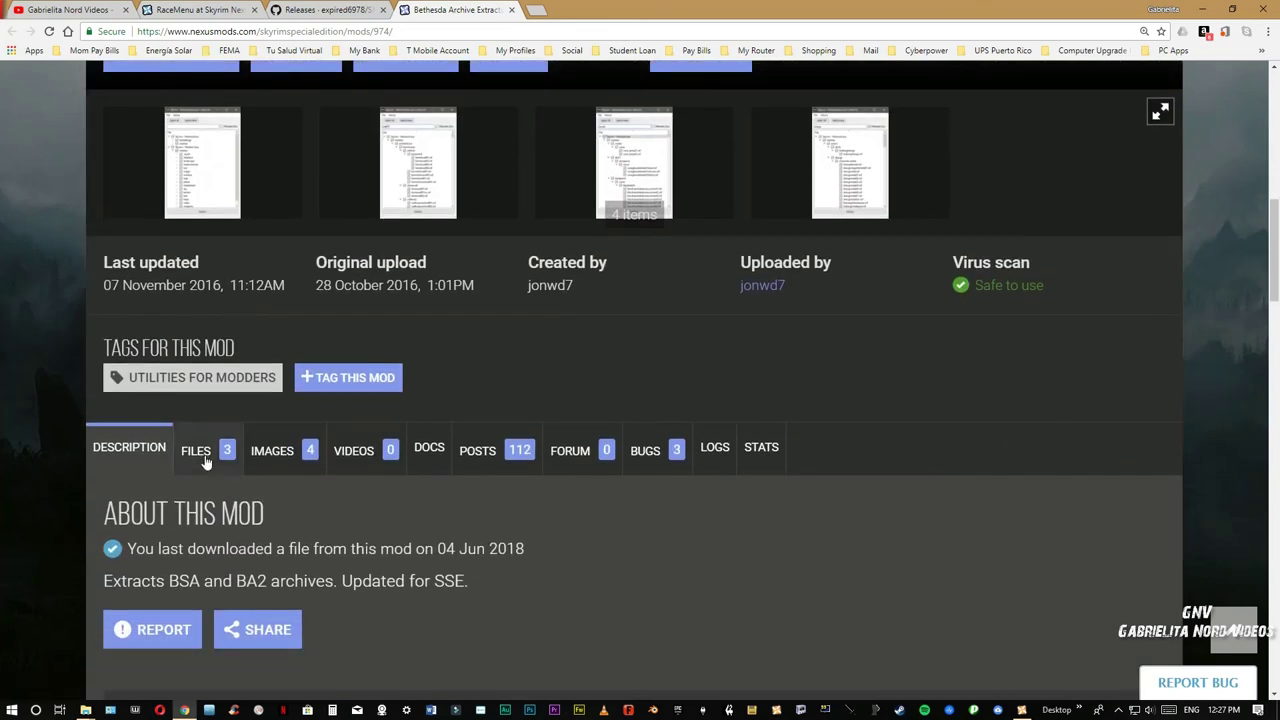
{"action": "left_click", "coordinate": [200, 455]}
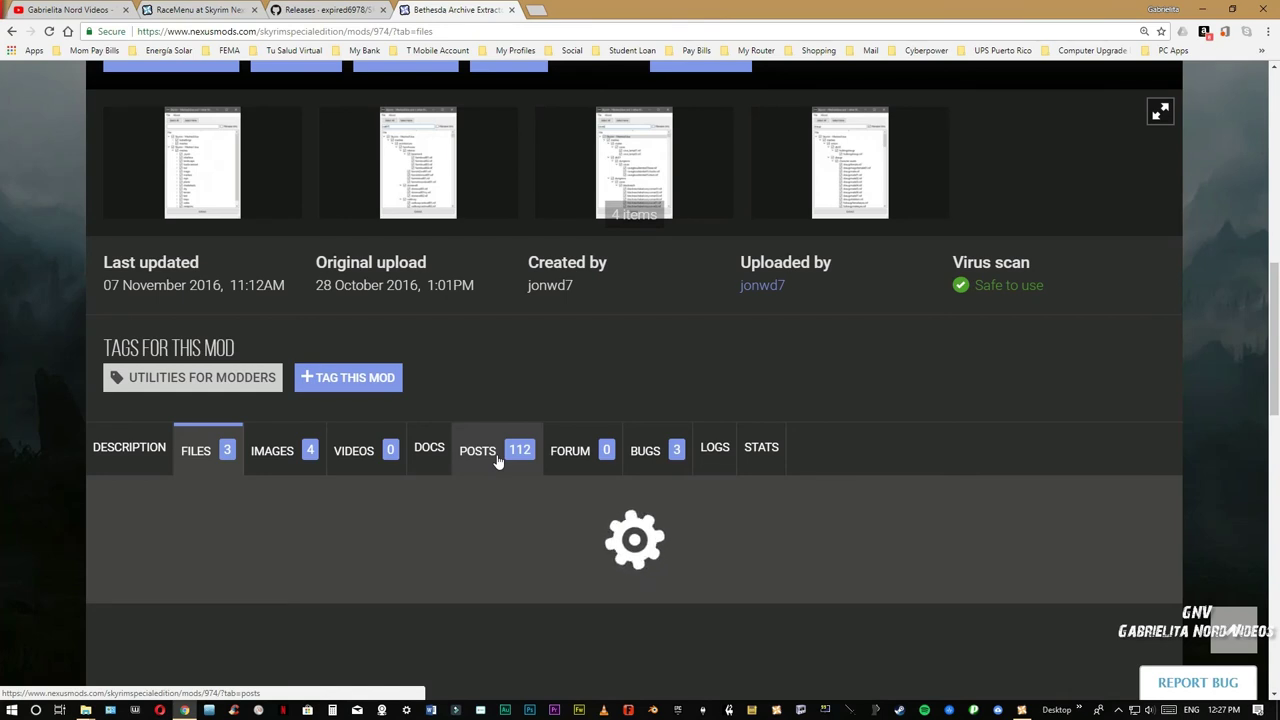
{"action": "scroll", "coordinate": [496, 458], "scroll_direction": "down", "scroll_amount": 2}
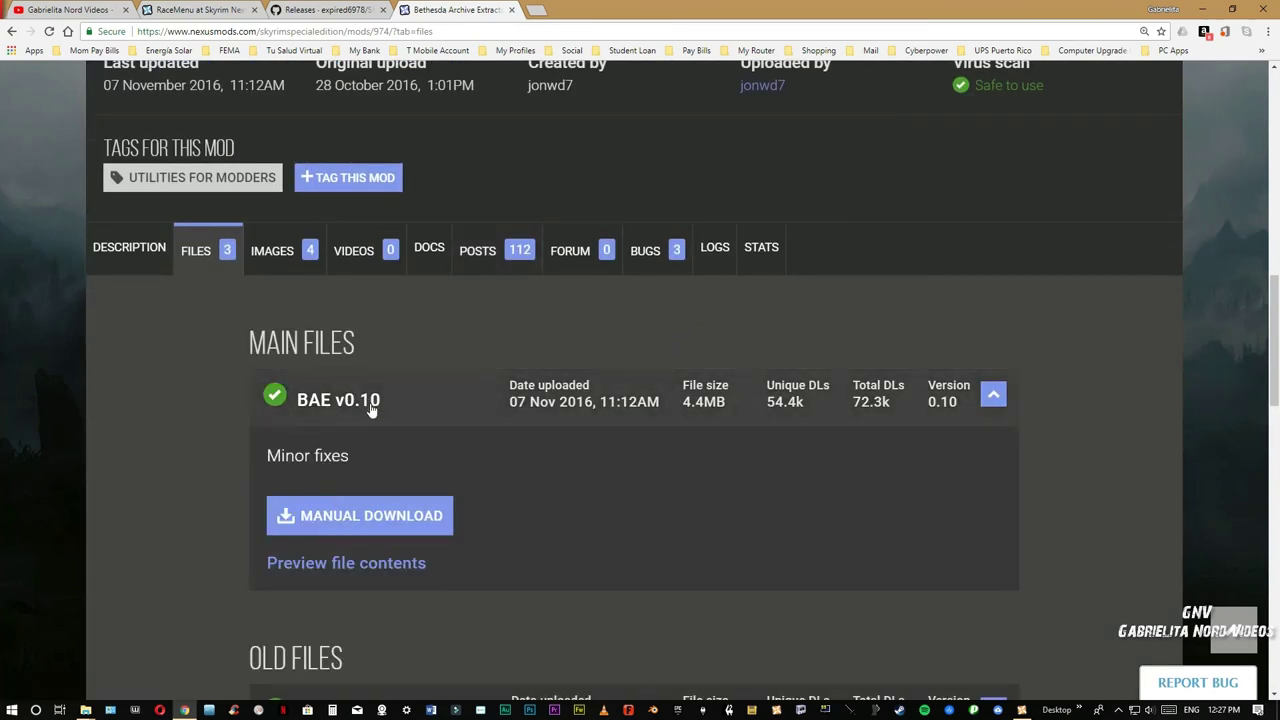
{"action": "left_click", "coordinate": [1201, 9]}
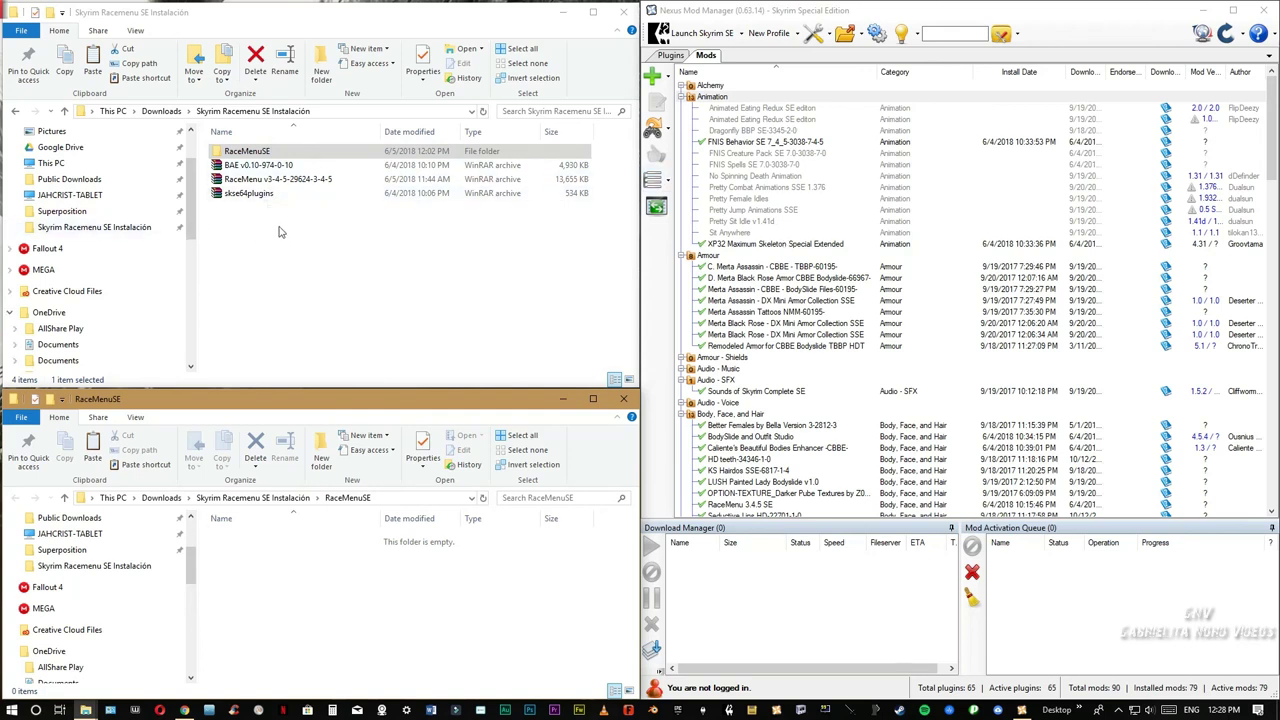
- Extract the BAE v0.10-974-0-10 archive into a folder of the same name
{"action": "left_click", "coordinate": [239, 167]}
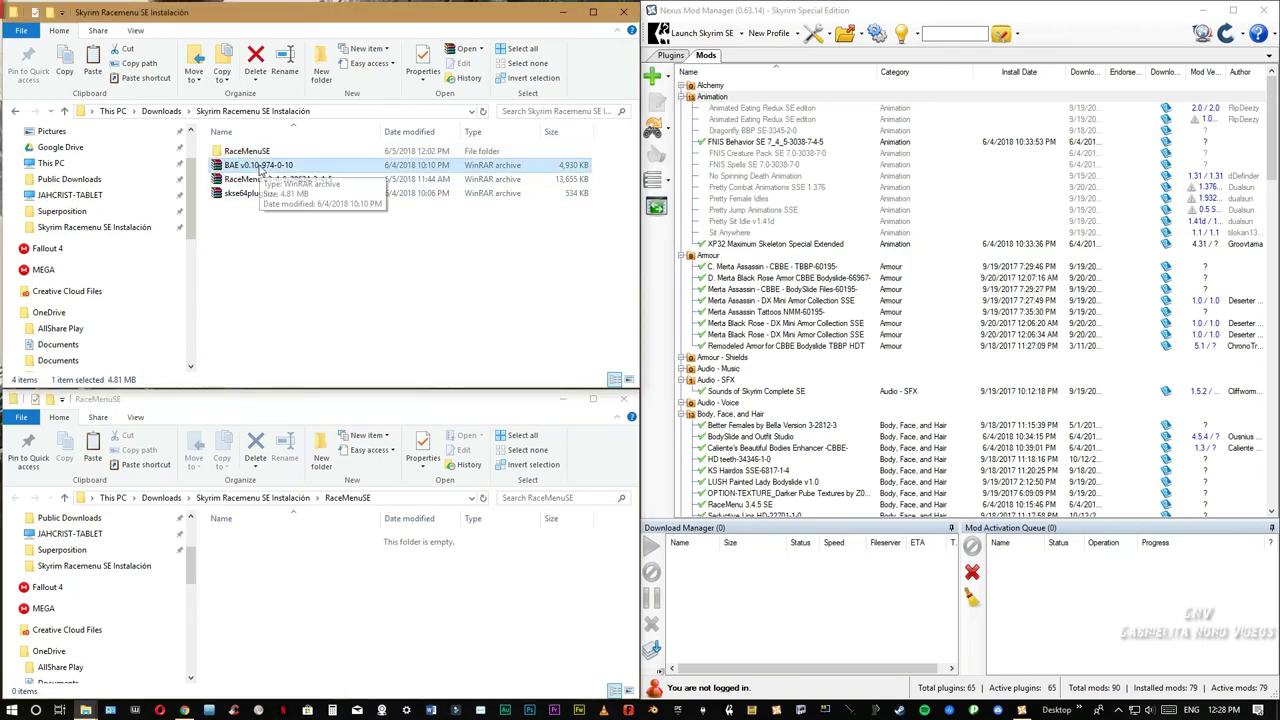
{"action": "right_click", "coordinate": [261, 170]}
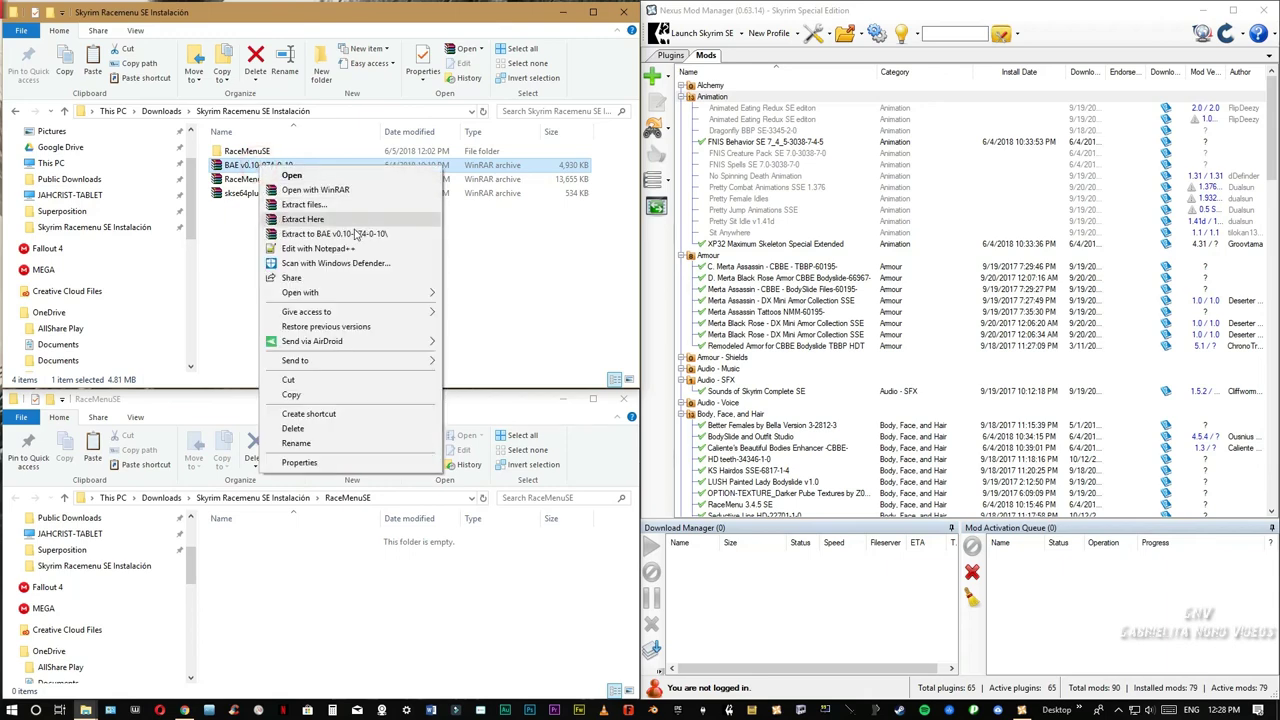
{"action": "left_click", "coordinate": [335, 234]}
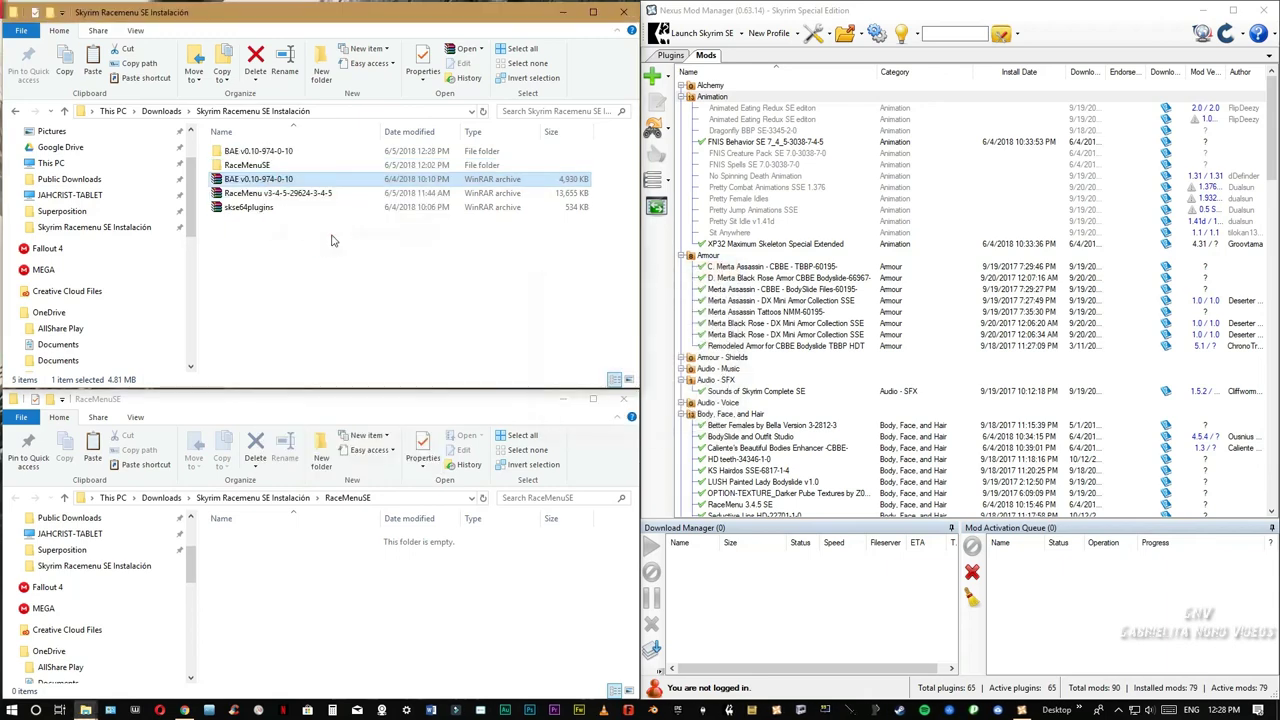
- Locate the bae application inside the nested BAE v0.10-974-0-10 folders, and return to the Skyrim Racemenu SE Instalación folder
{"action": "double_click", "coordinate": [268, 153]}
{"action": "double_click", "coordinate": [258, 152]}
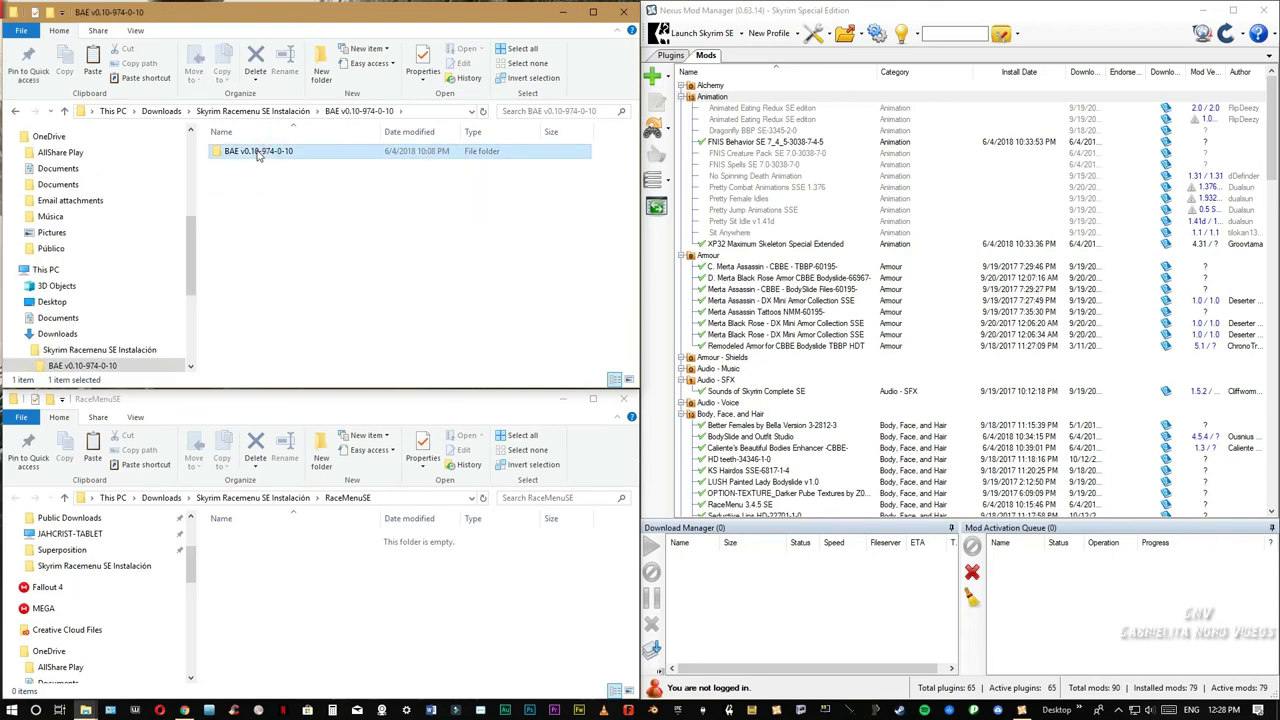
{"action": "left_click", "coordinate": [232, 166]}
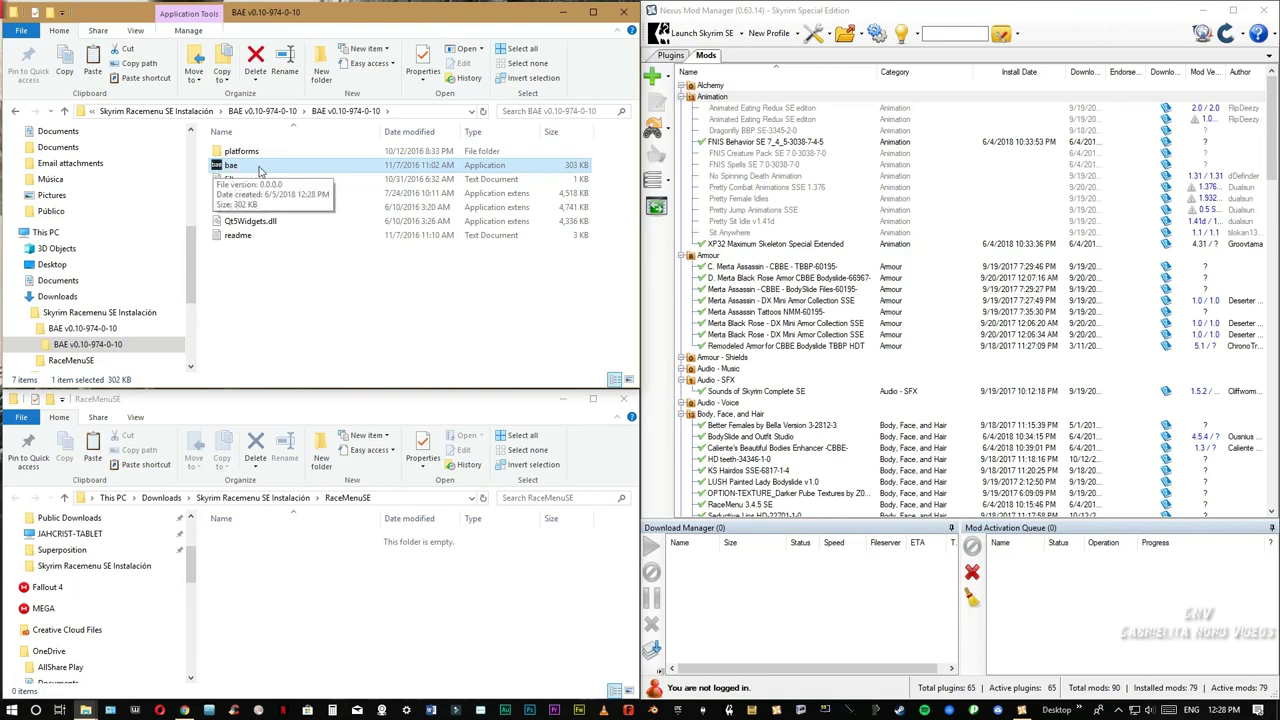
{"action": "key", "text": "alt+Up"}
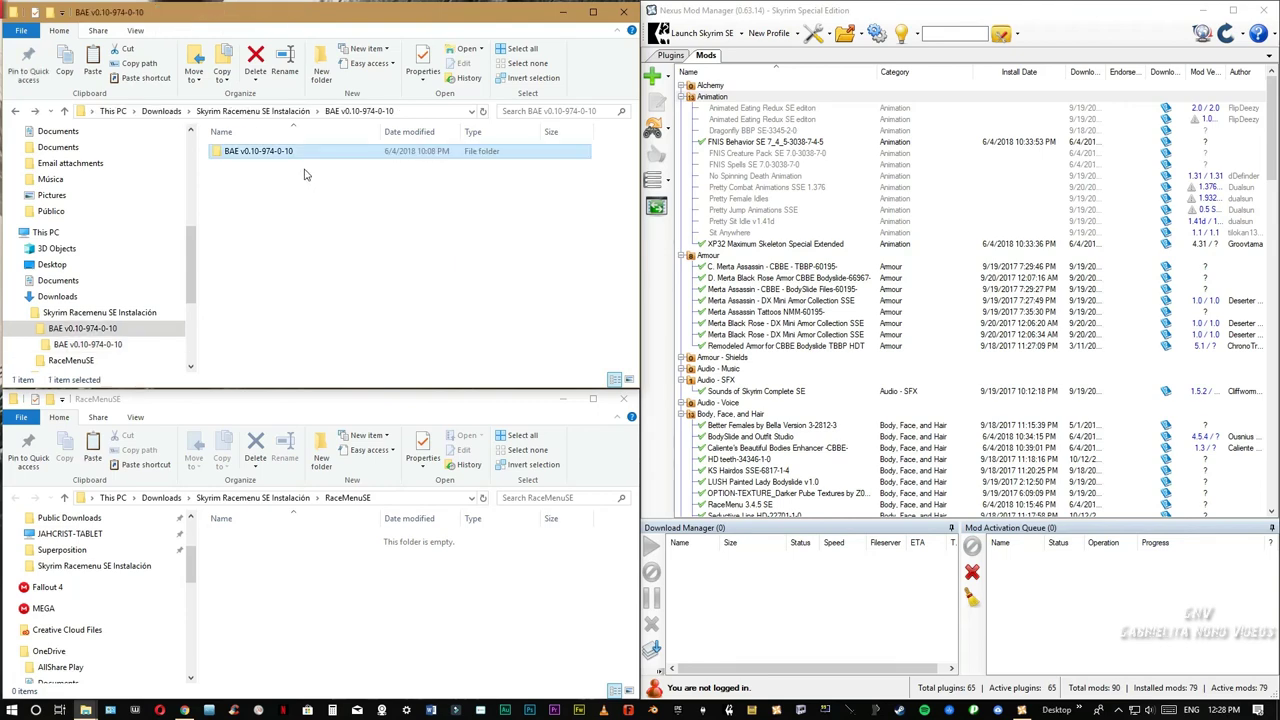
{"action": "key", "text": "alt+Up"}
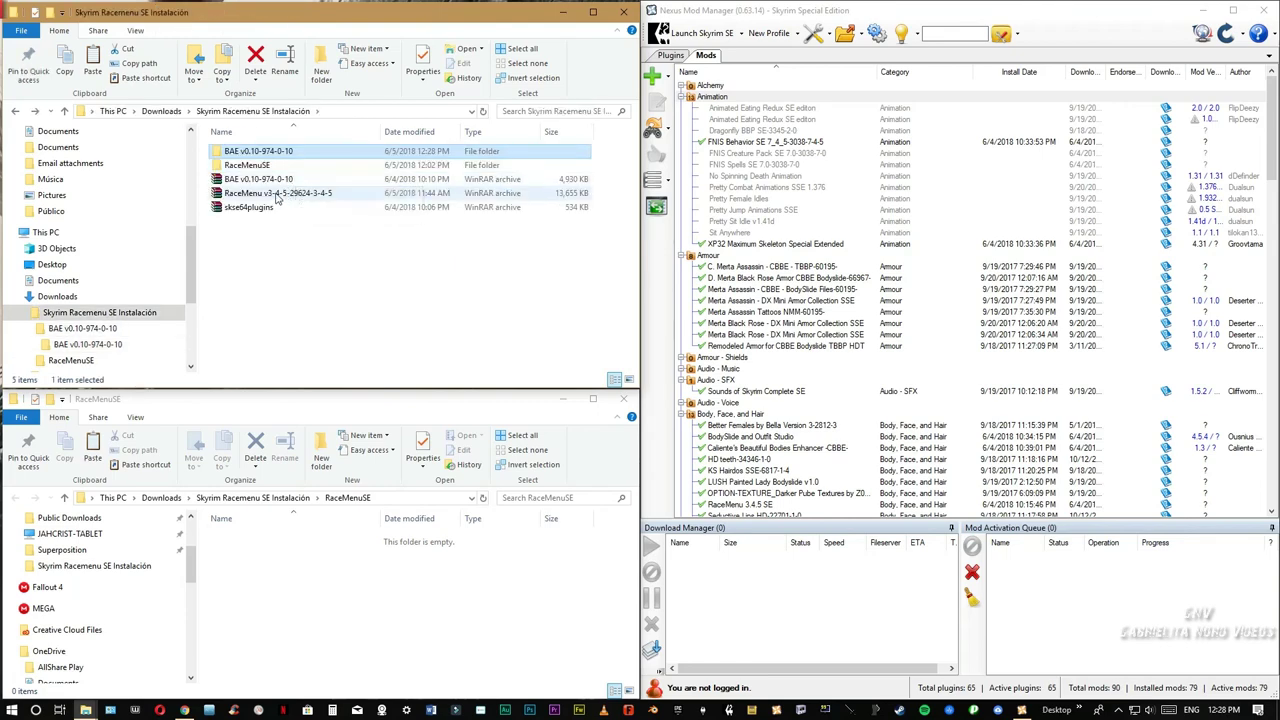
{"action": "left_click", "coordinate": [275, 193]}
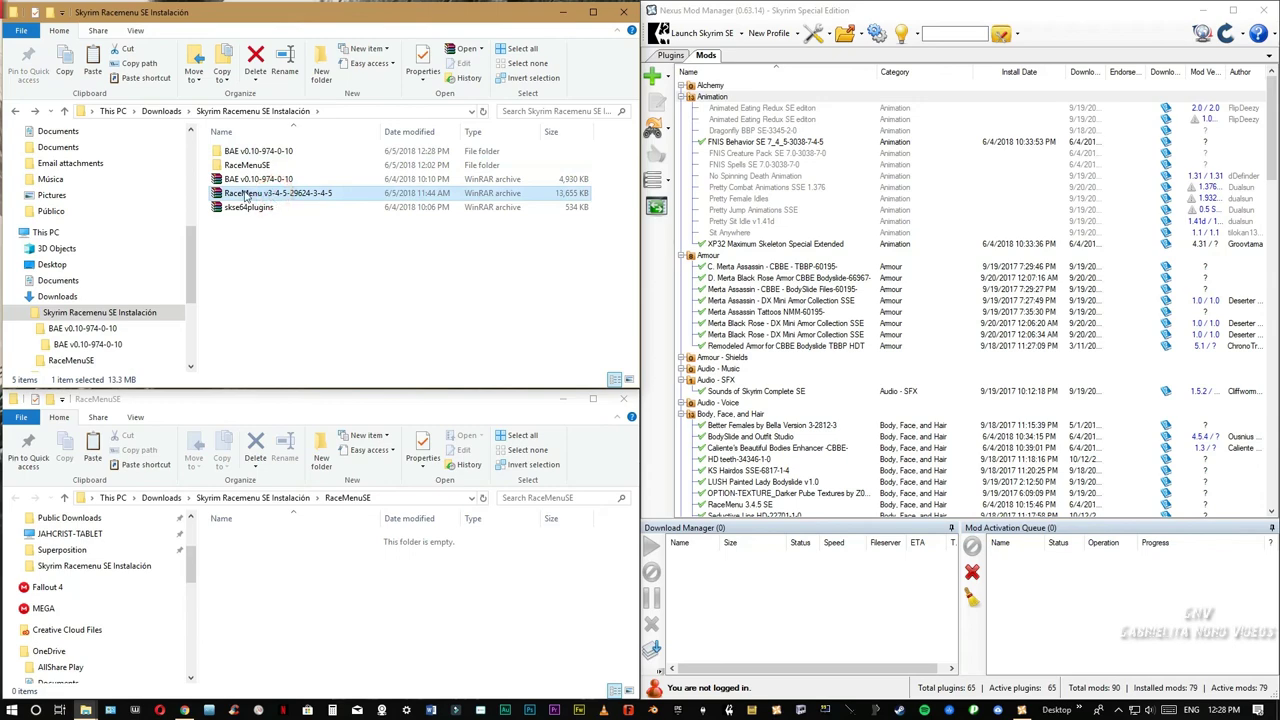
{"action": "right_click", "coordinate": [280, 197]}
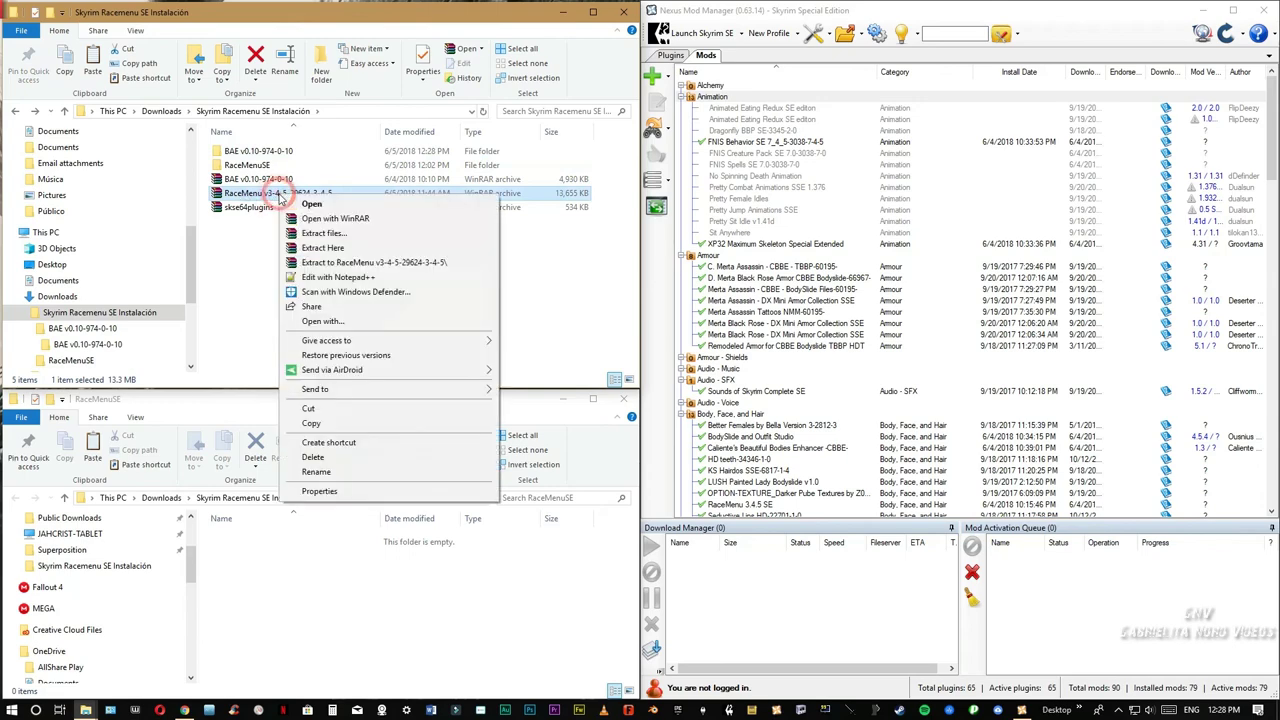
{"action": "left_click", "coordinate": [328, 262]}
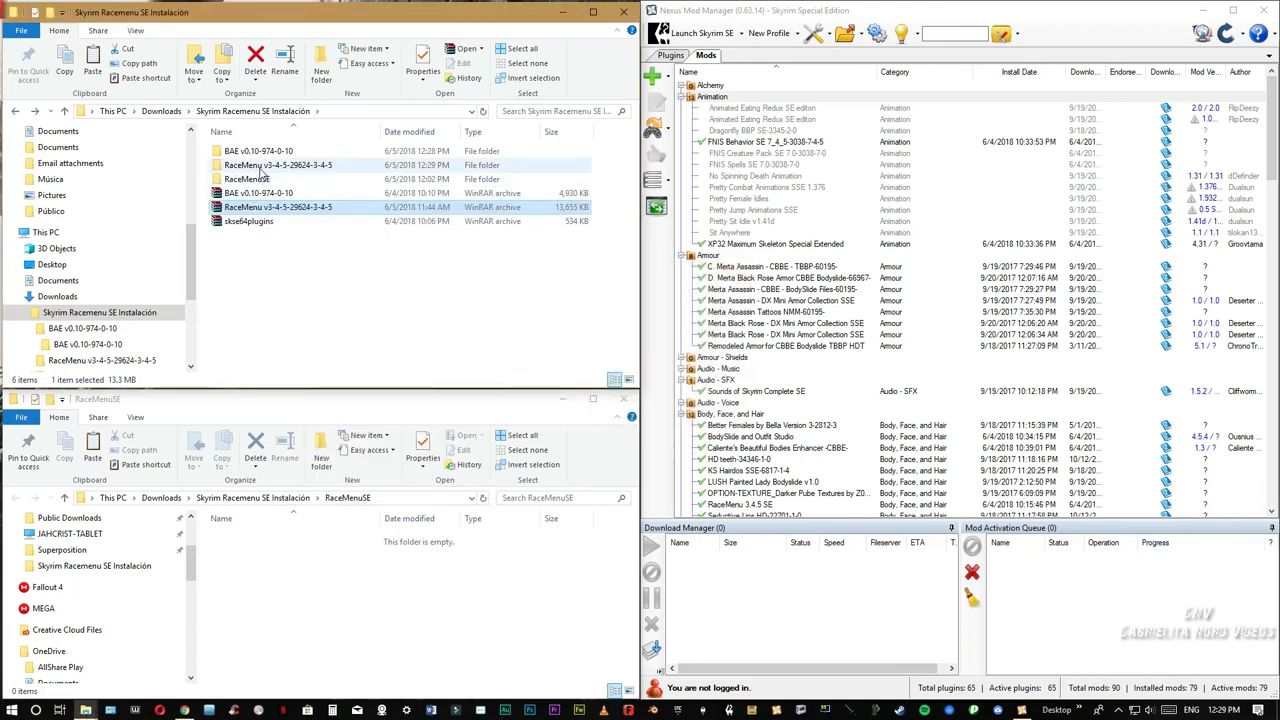
{"action": "double_click", "coordinate": [263, 166]}
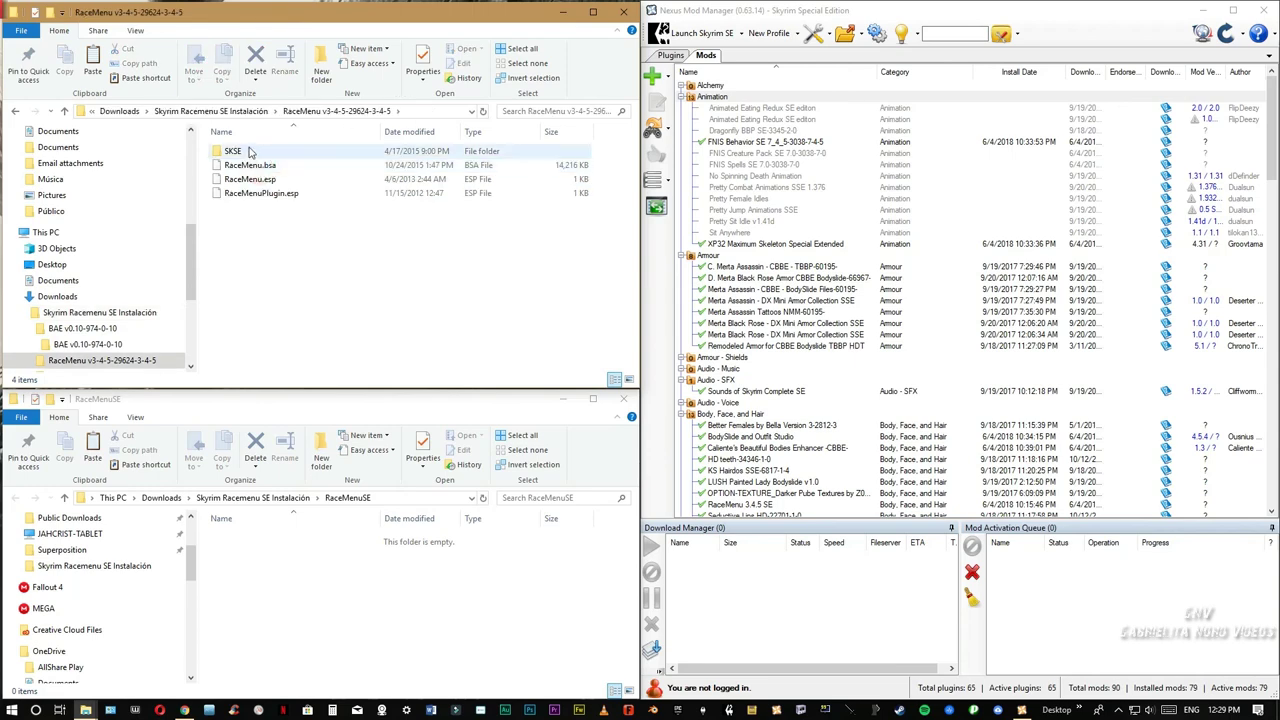
{"action": "left_click", "coordinate": [279, 171]}
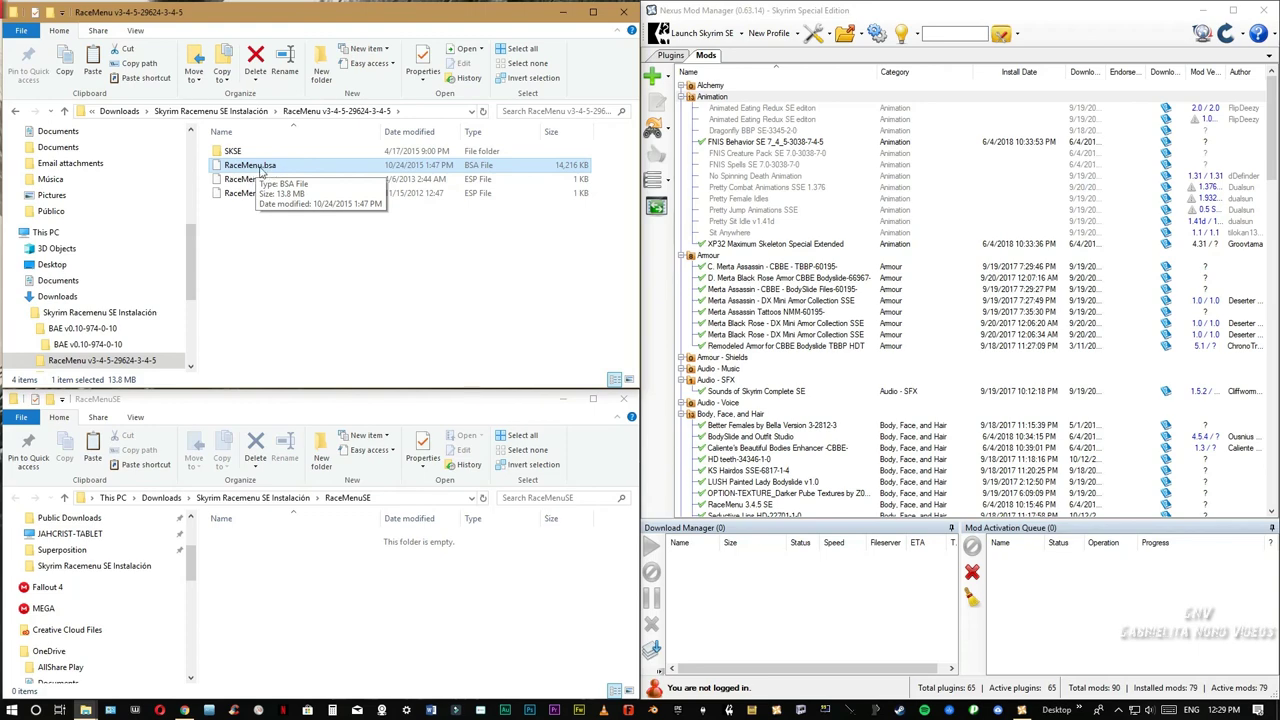
{"action": "key", "text": "BackSpace"}
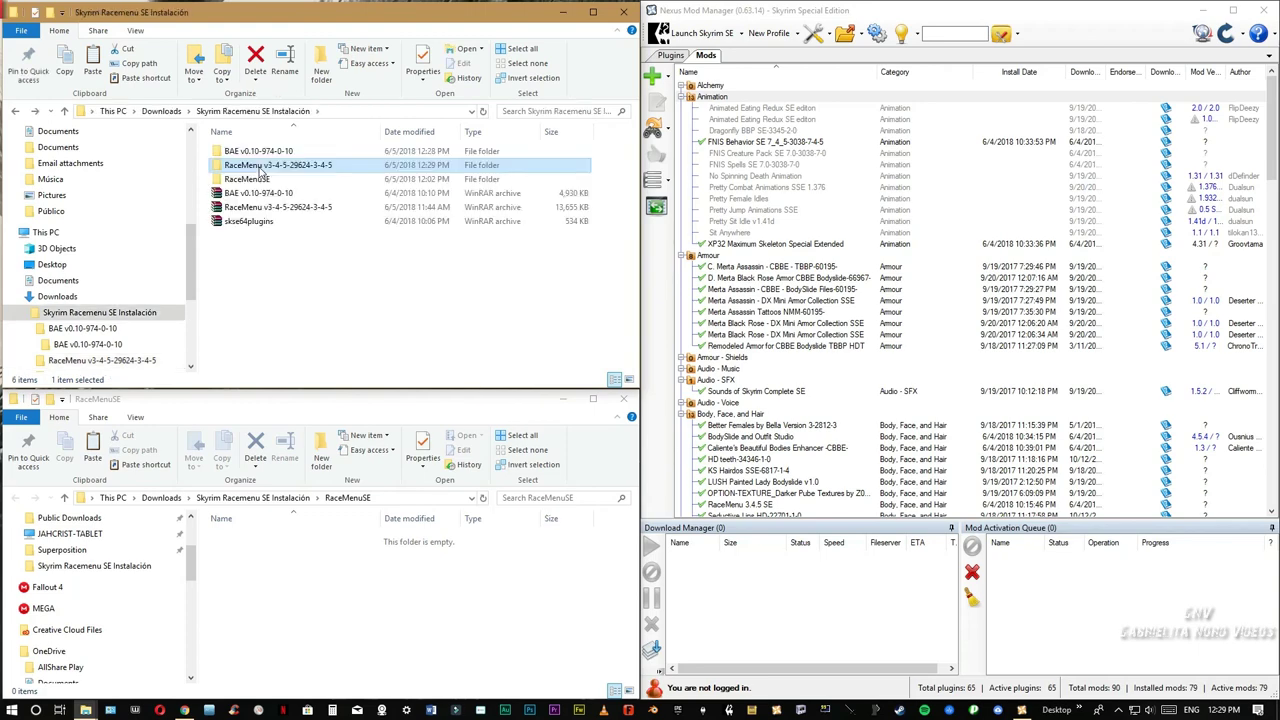
- Launch the bae application from the nested BAE v0.10-974-0-10 folder and move its window clear of the two folder windows
{"action": "double_click", "coordinate": [250, 151]}
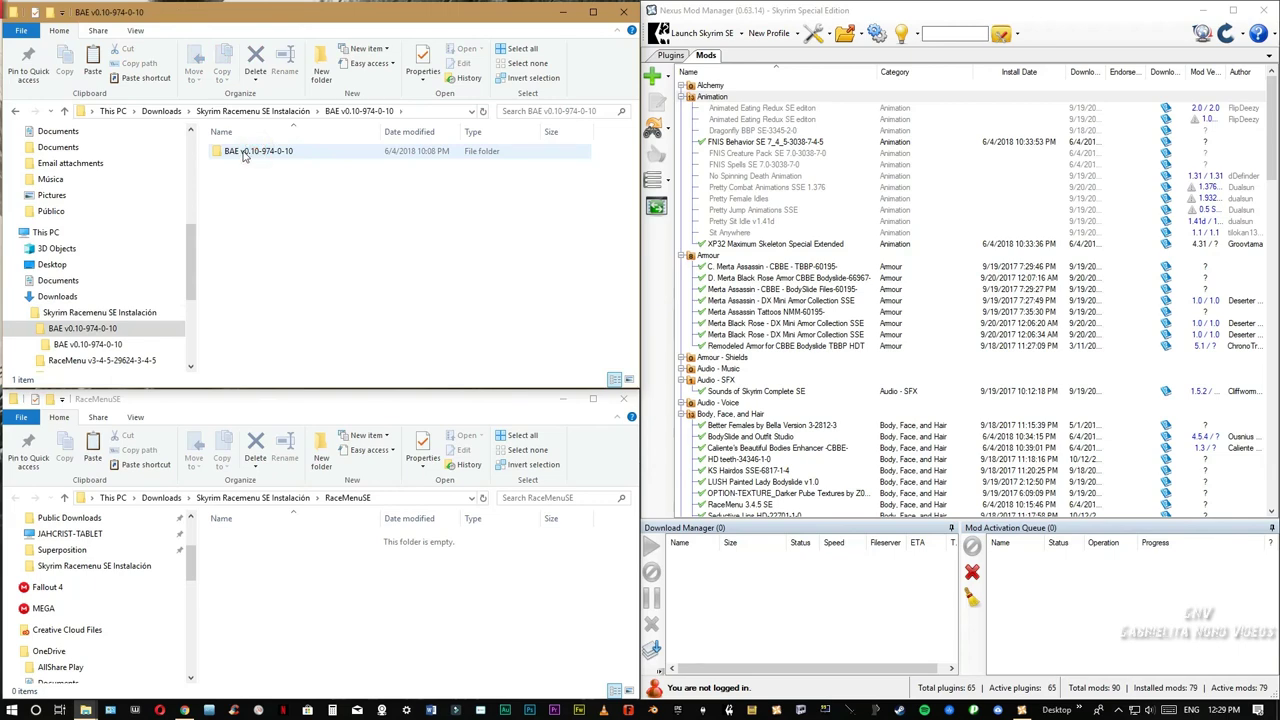
{"action": "left_click", "coordinate": [241, 151]}
{"action": "double_click", "coordinate": [243, 152]}
{"action": "left_click", "coordinate": [230, 166]}
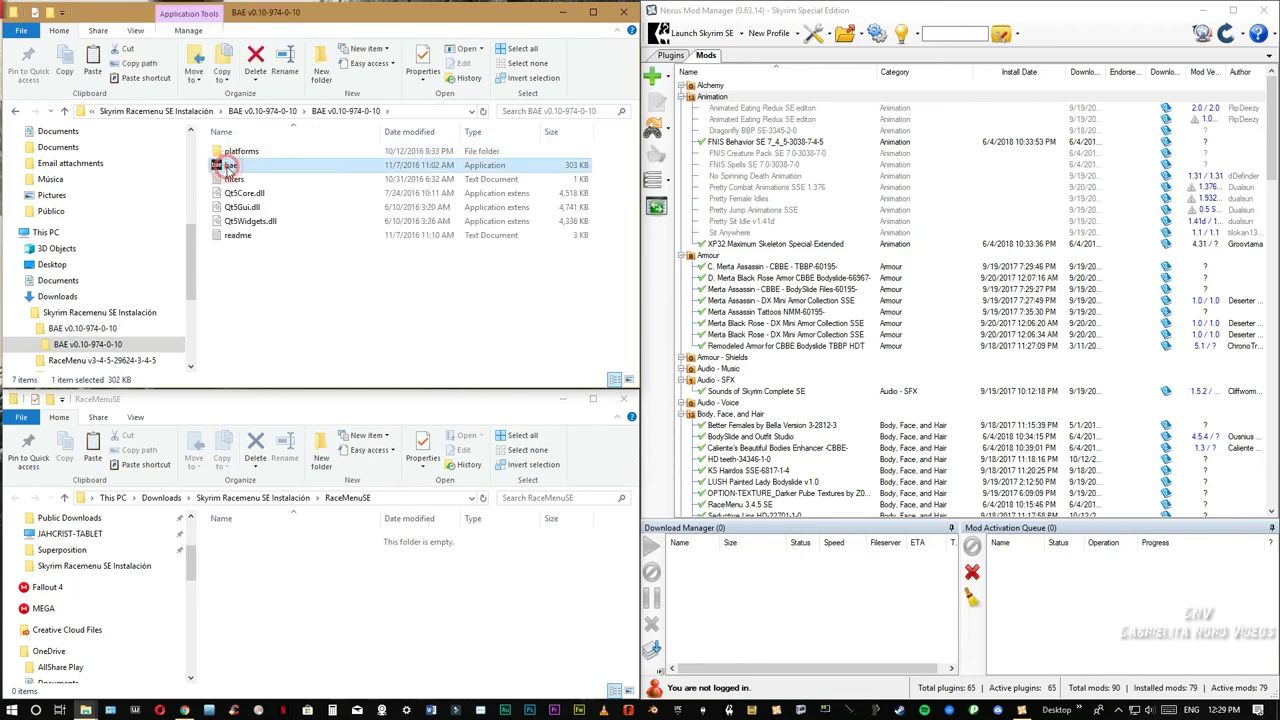
{"action": "double_click", "coordinate": [230, 167]}
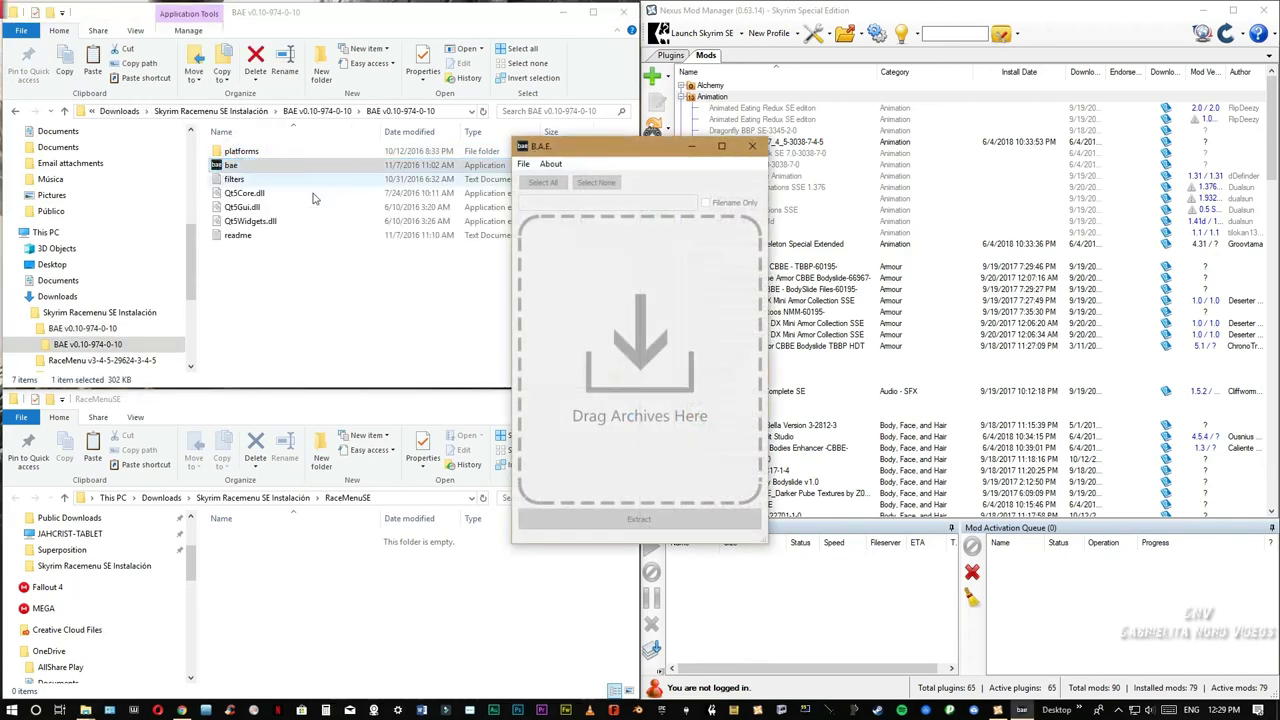
{"action": "left_click_drag", "start_coordinate": [617, 152], "coordinate": [907, 176]}
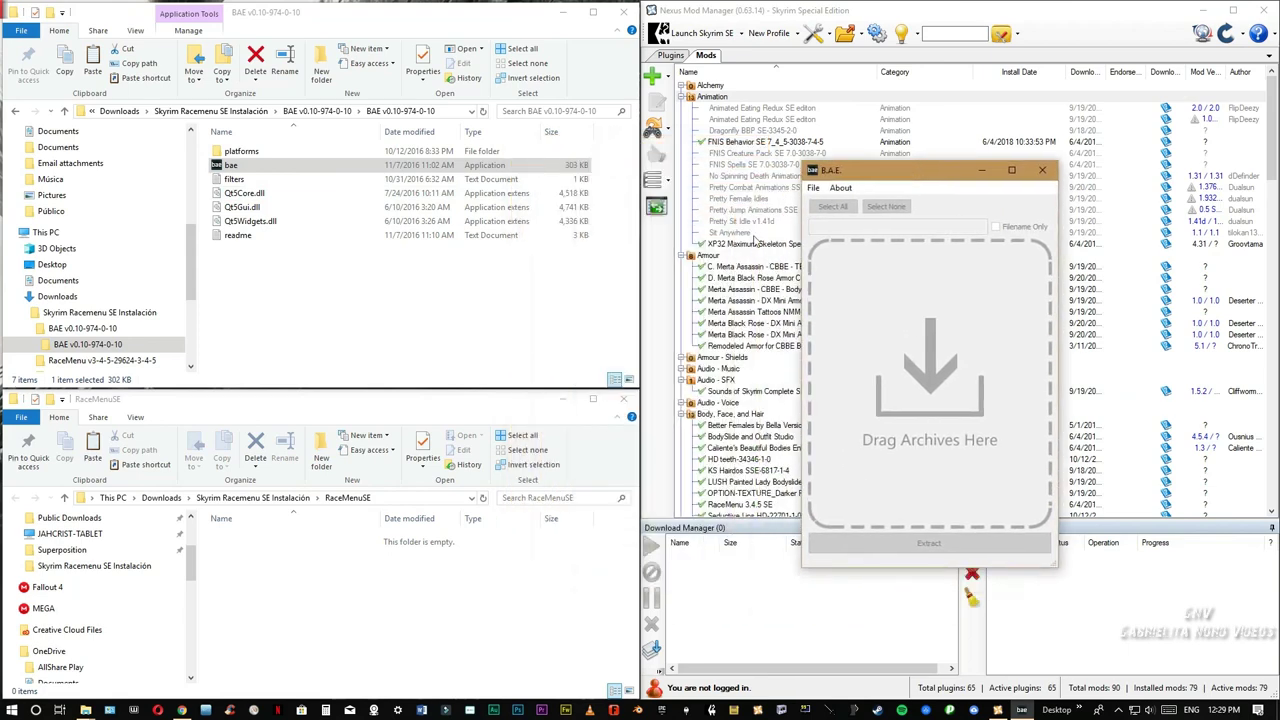
{"action": "left_click", "coordinate": [313, 255]}
{"action": "key", "text": "alt+Up"}
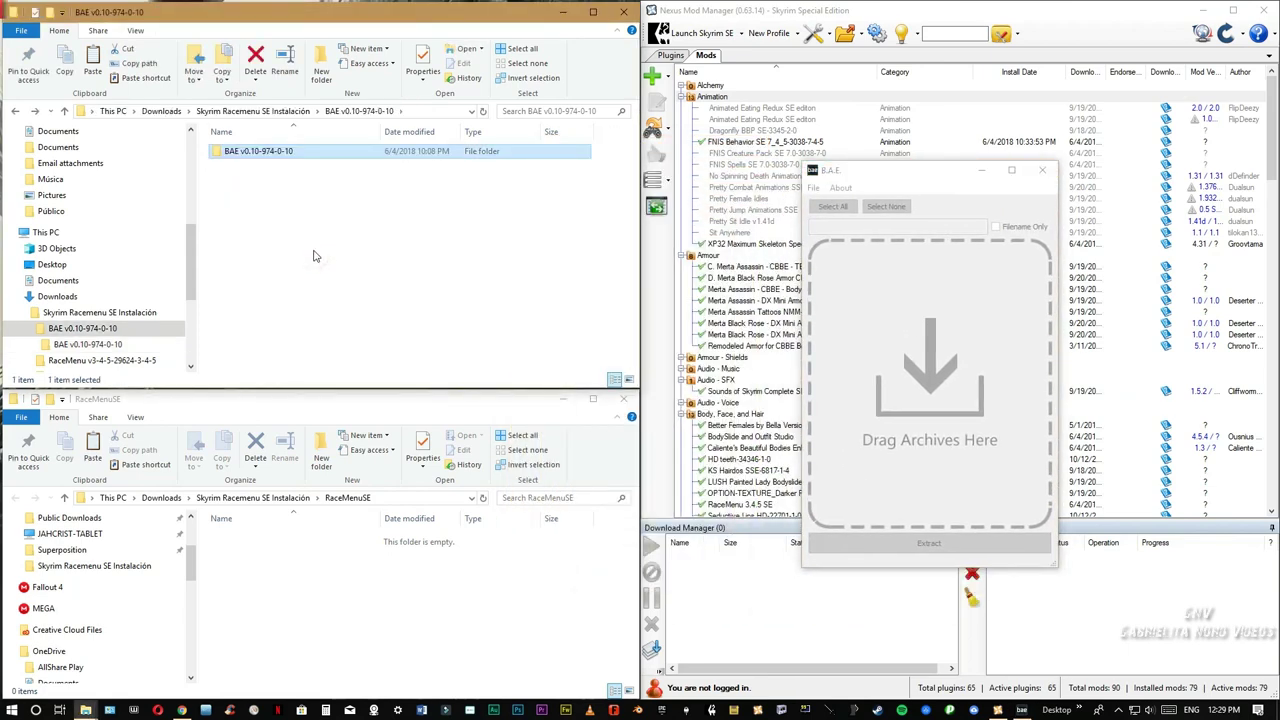
{"action": "key", "text": "alt+Up"}
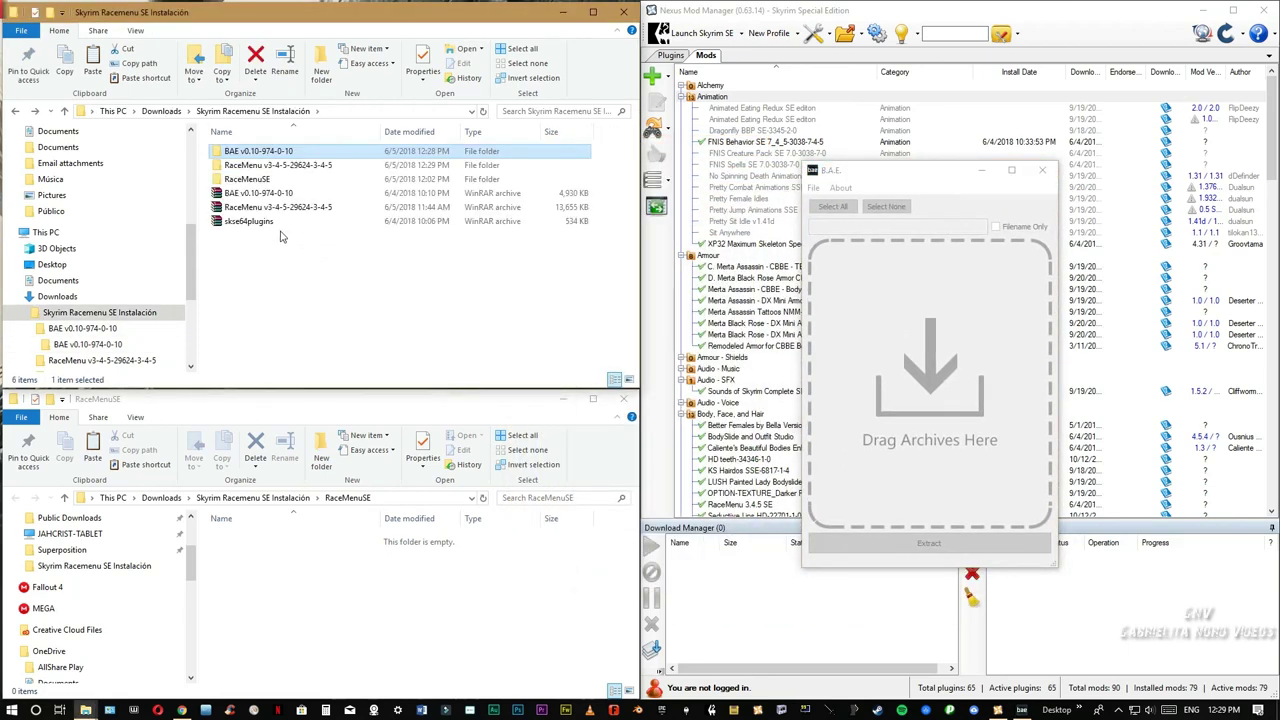
{"action": "double_click", "coordinate": [256, 165]}
{"action": "left_click", "coordinate": [250, 170]}
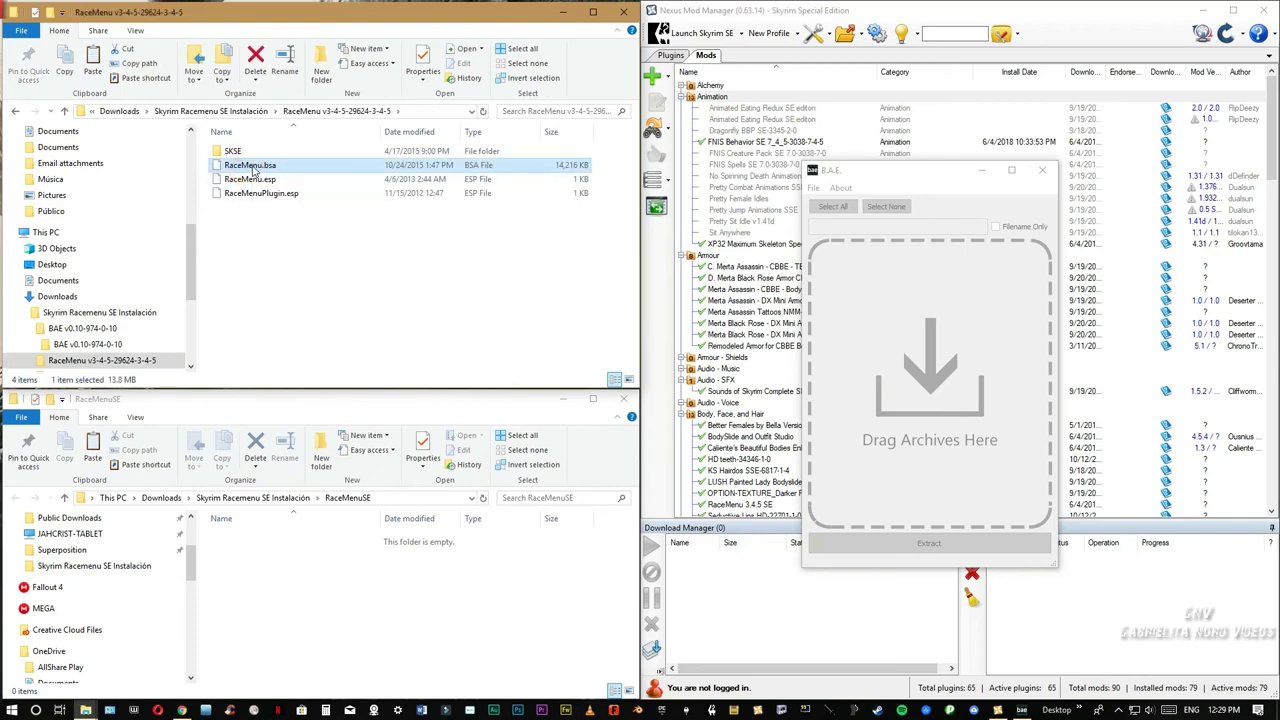
{"action": "left_click_drag", "start_coordinate": [253, 172], "coordinate": [932, 389]}
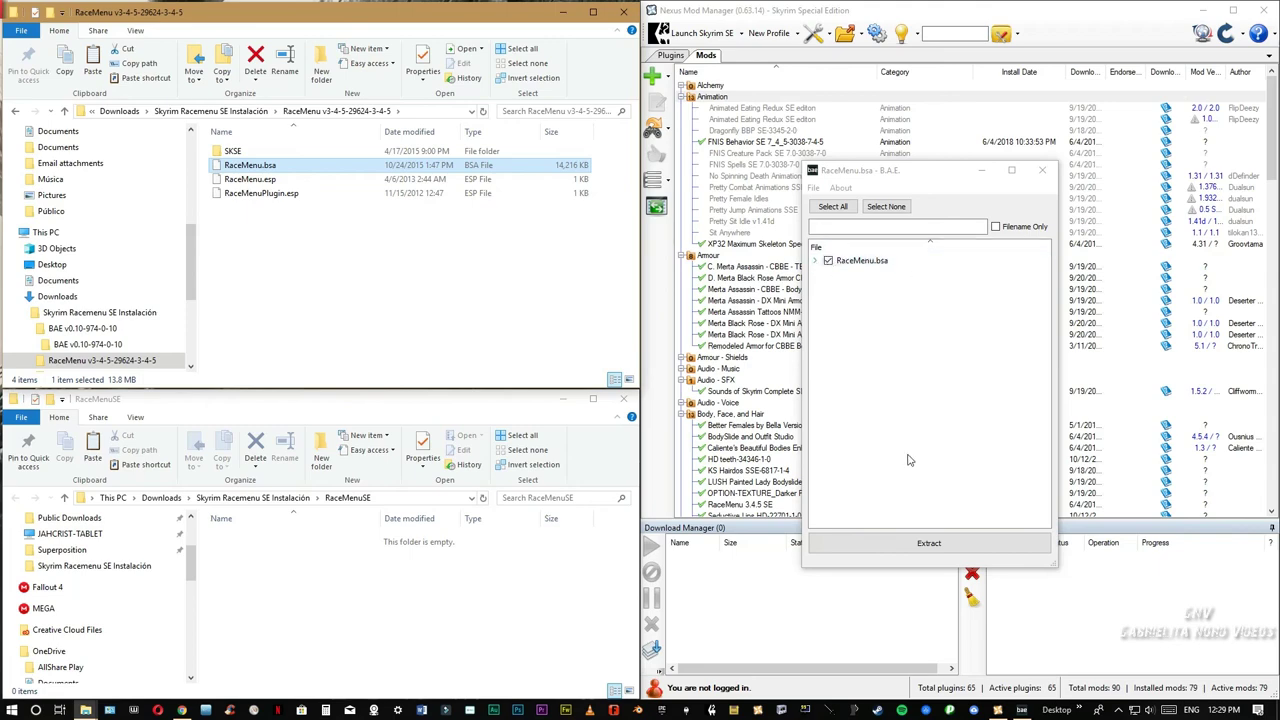
- Extract the loaded RaceMenu.bsa contents into the RaceMenuSE folder within Skyrim Racemenu SE Instalación, and close B.A.E
{"action": "left_click", "coordinate": [929, 544]}
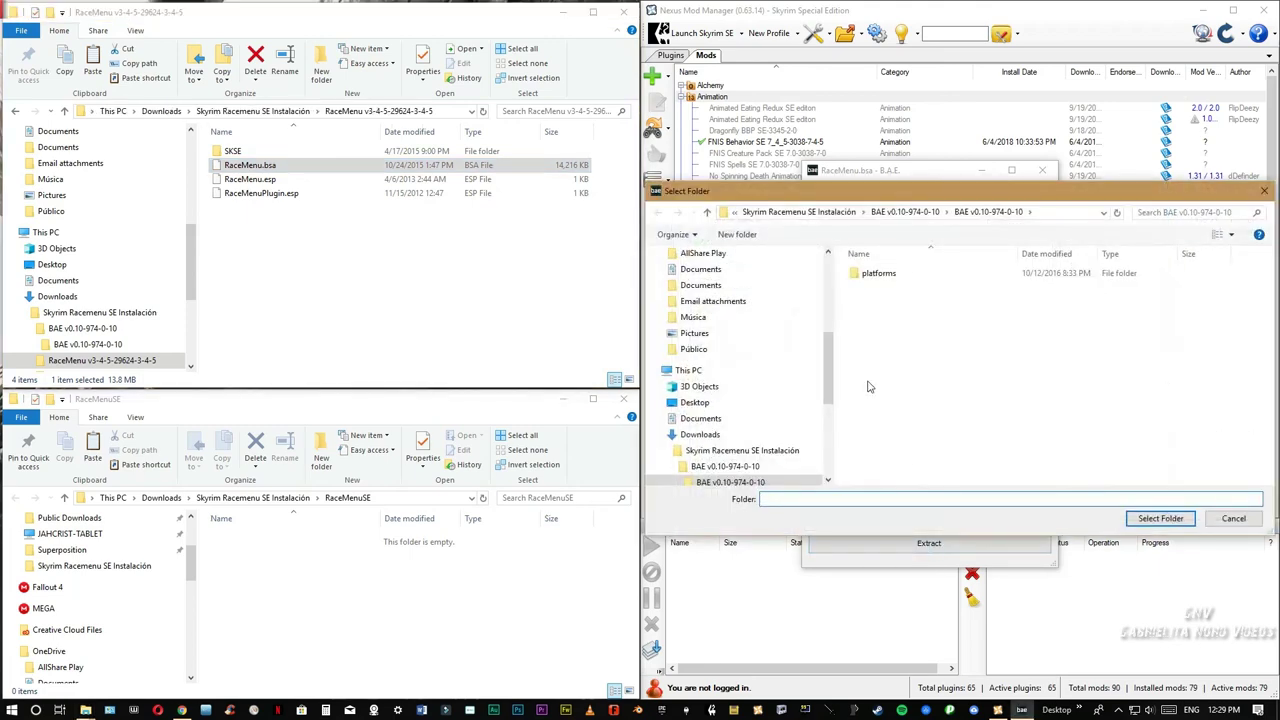
{"action": "scroll", "coordinate": [829, 352], "scroll_direction": "up", "scroll_amount": 5}
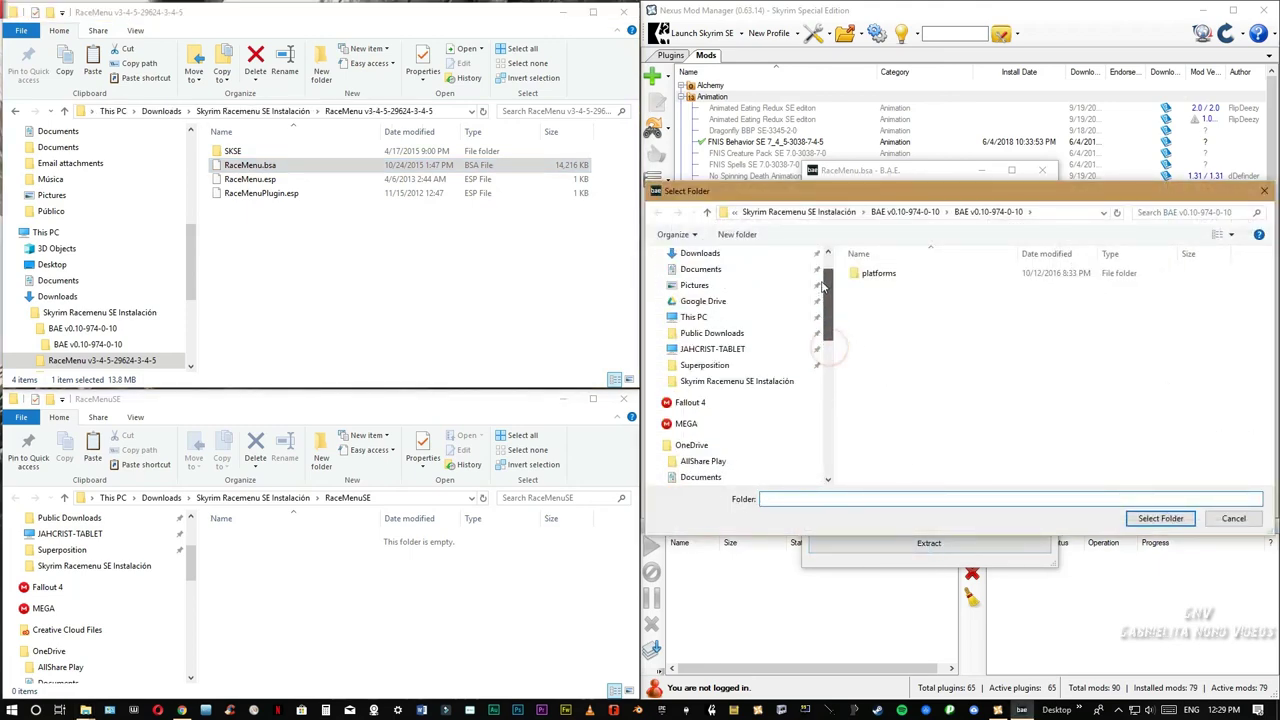
{"action": "left_click", "coordinate": [714, 300]}
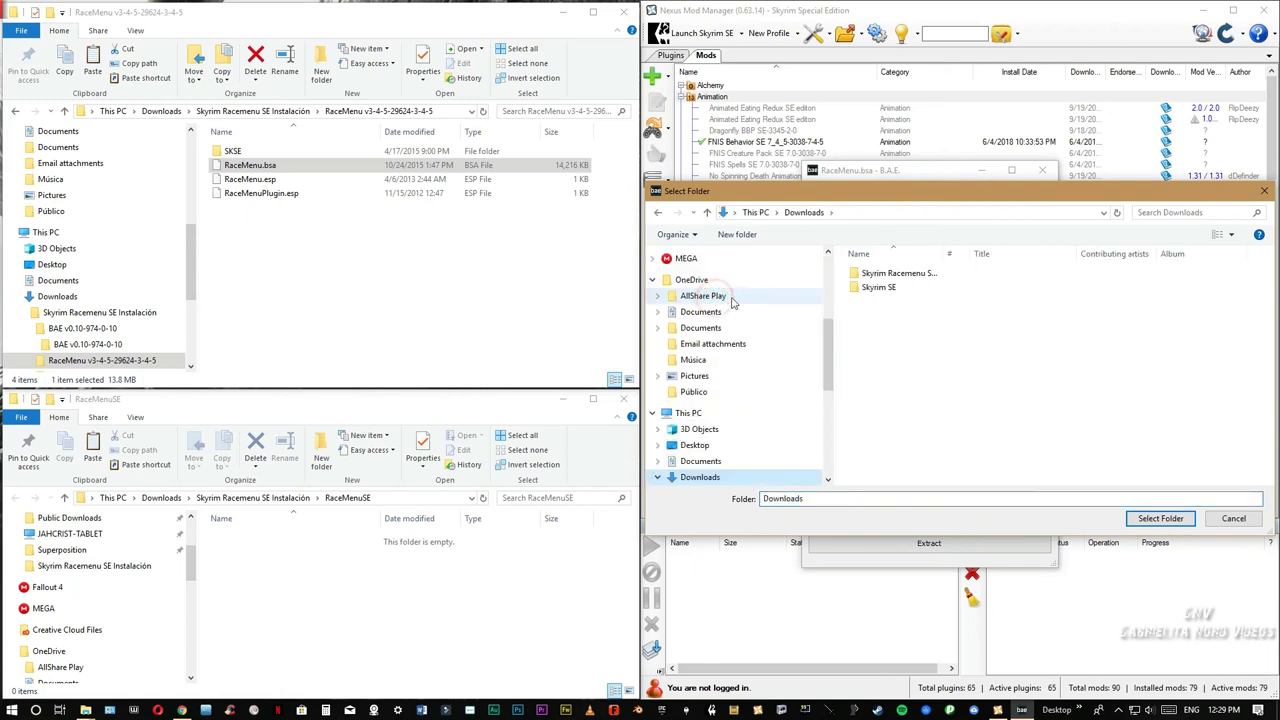
{"action": "double_click", "coordinate": [900, 274]}
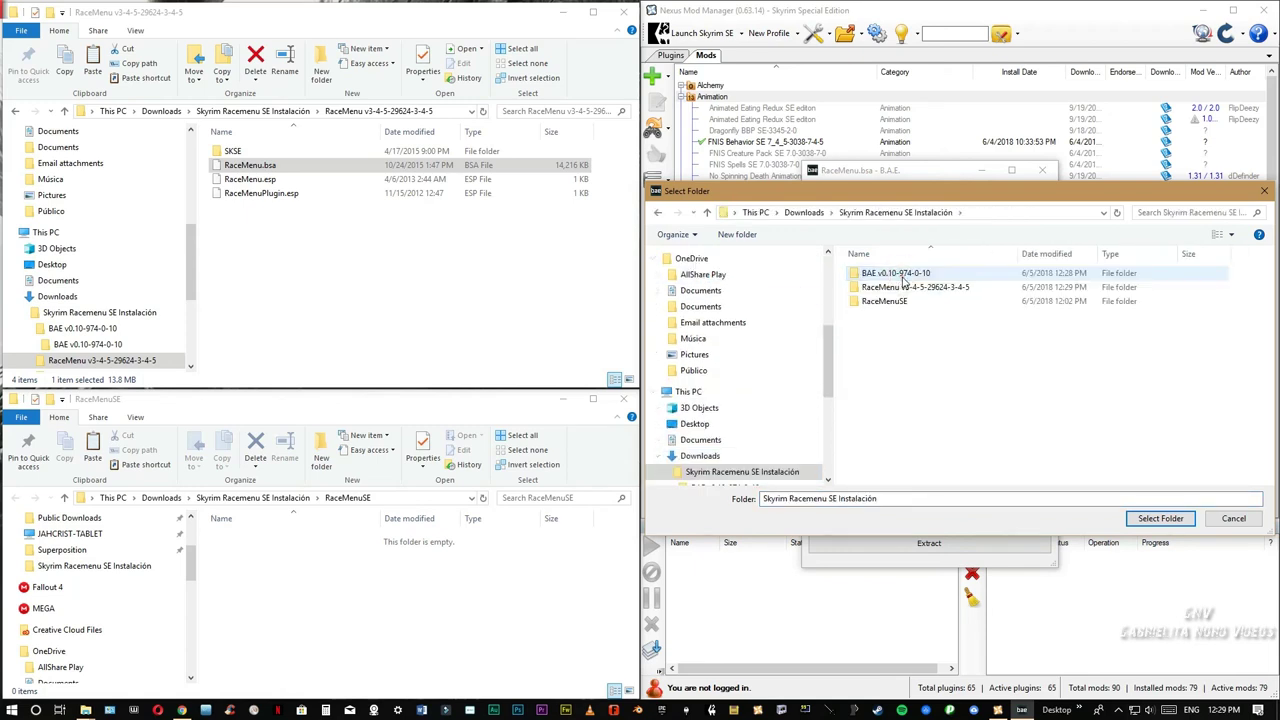
{"action": "double_click", "coordinate": [886, 302]}
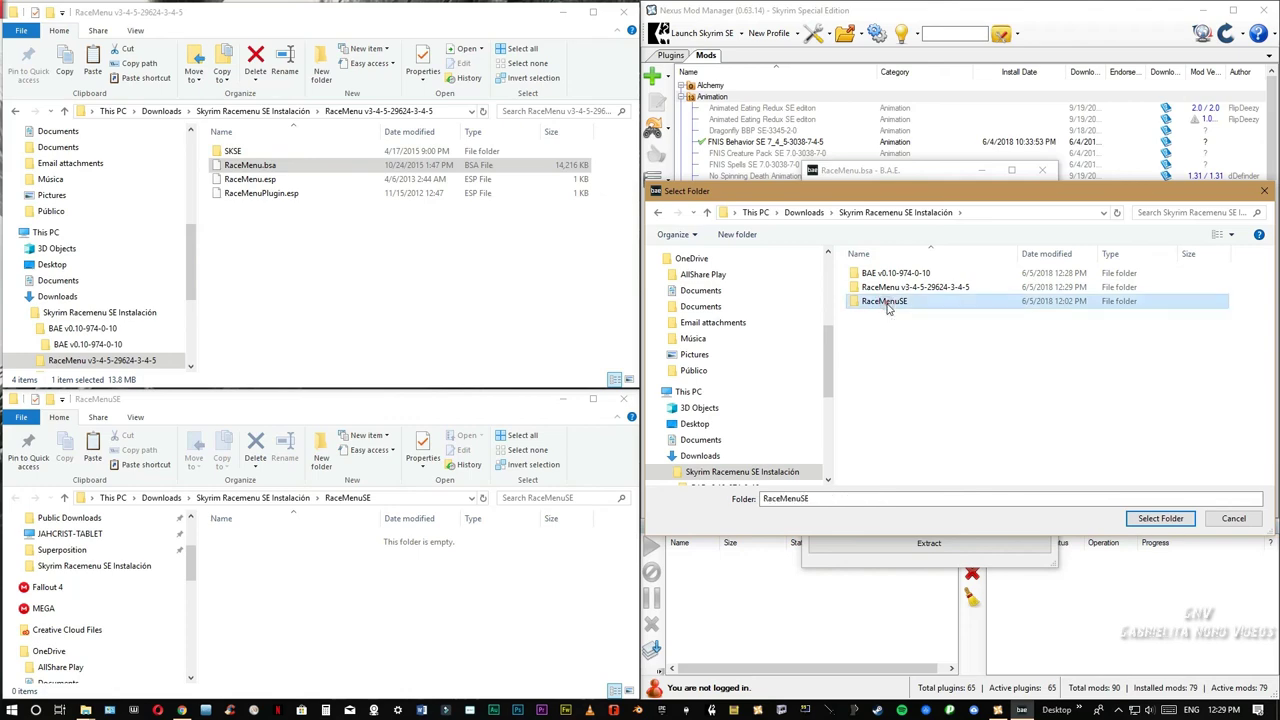
{"action": "left_click", "coordinate": [1158, 519]}
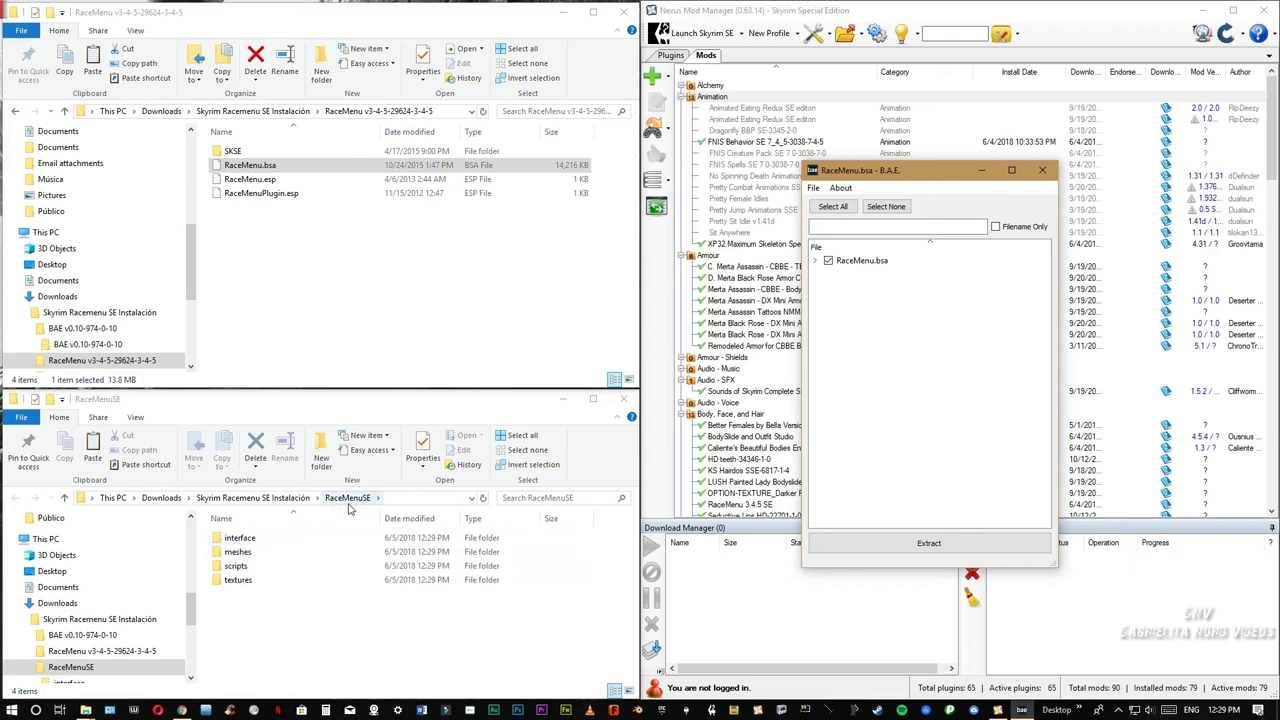
{"action": "left_click", "coordinate": [1043, 172]}
{"action": "left_click", "coordinate": [418, 245]}
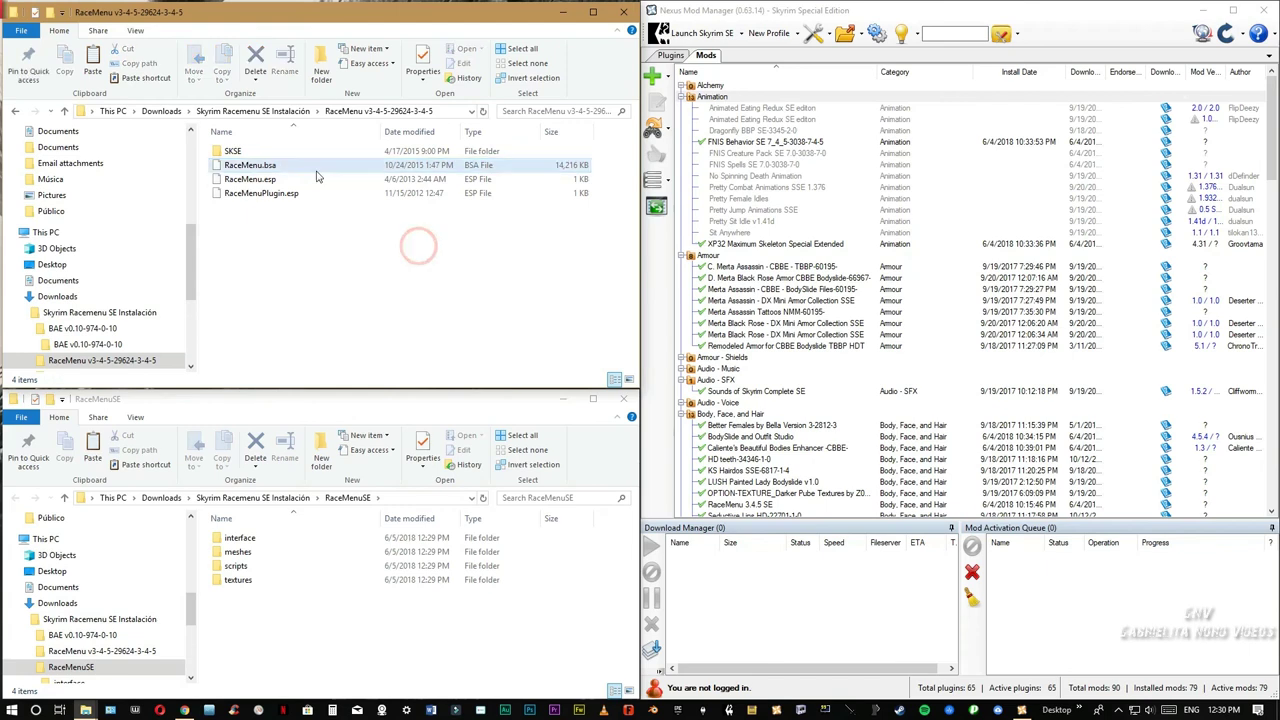
{"action": "left_click", "coordinate": [276, 170]}
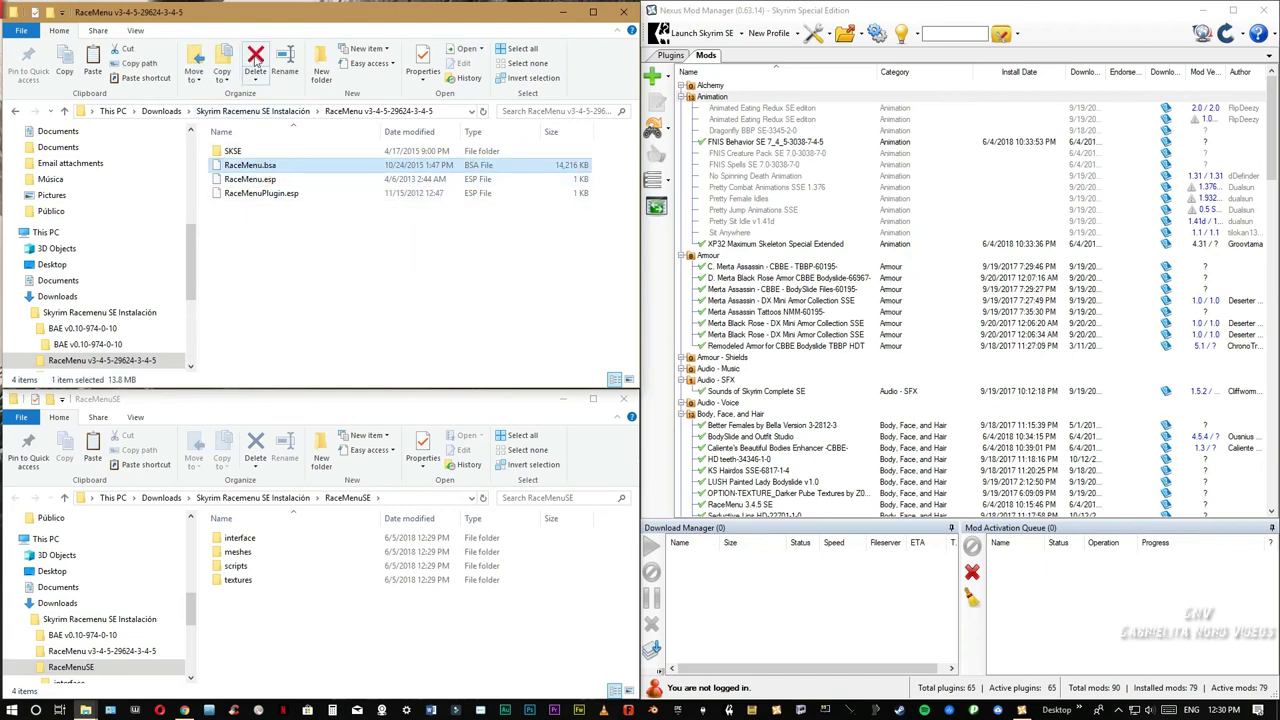
{"action": "left_click", "coordinate": [257, 56]}
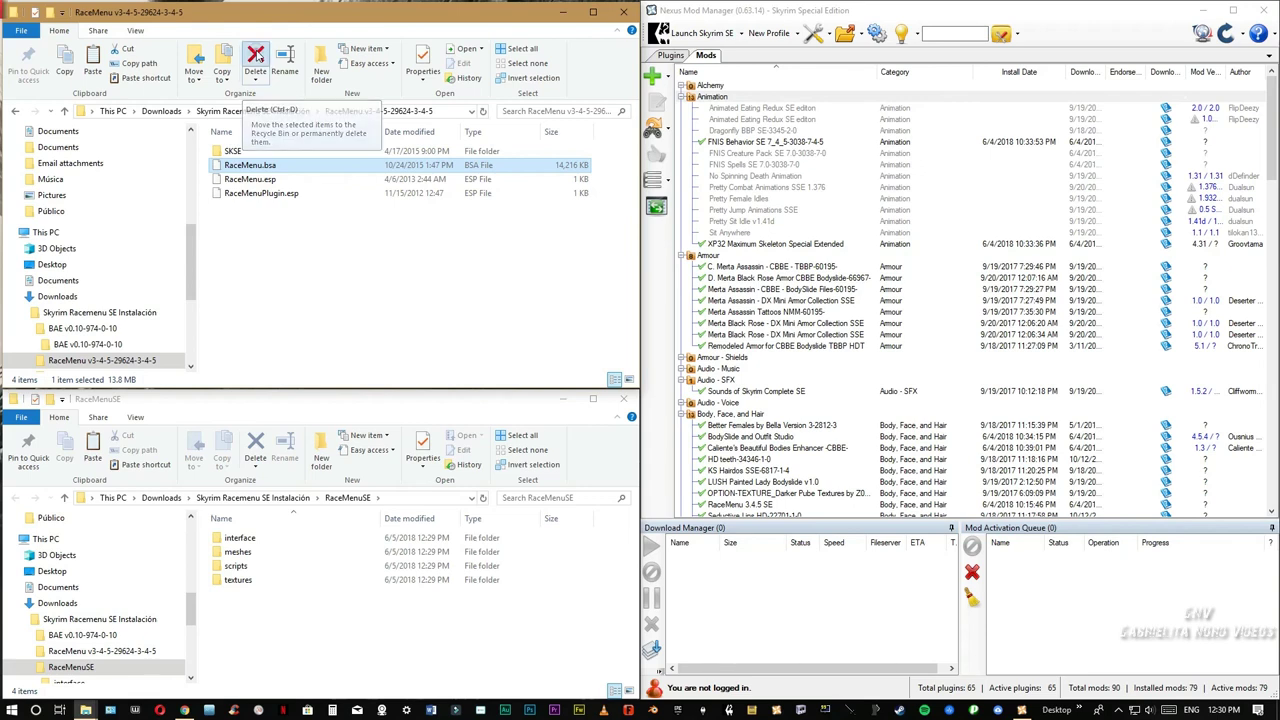
- Copy the SKSE folder, RaceMenu.esp and RaceMenuPlugin.esp into the RaceMenuSE folder, and return the source window to the parent folder
{"action": "left_click_drag", "start_coordinate": [296, 201], "coordinate": [300, 657]}
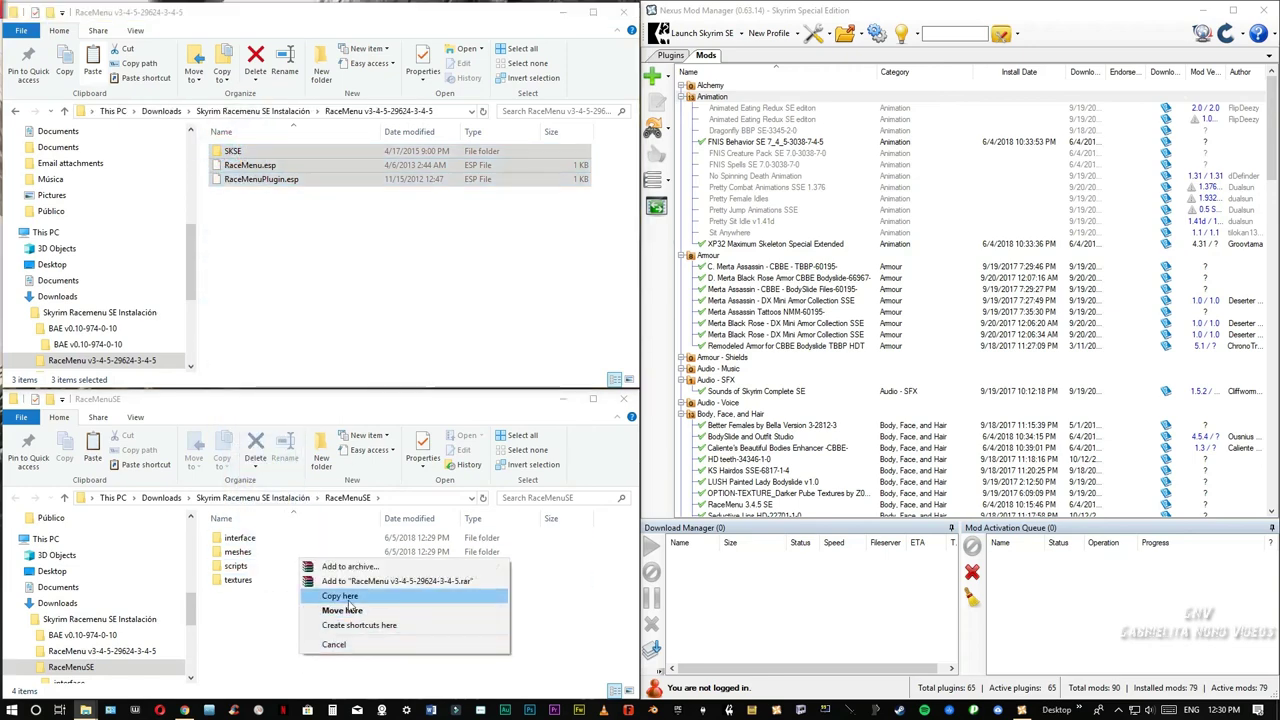
{"action": "left_click", "coordinate": [352, 606]}
{"action": "left_click", "coordinate": [314, 270]}
{"action": "key", "text": "alt+Up"}
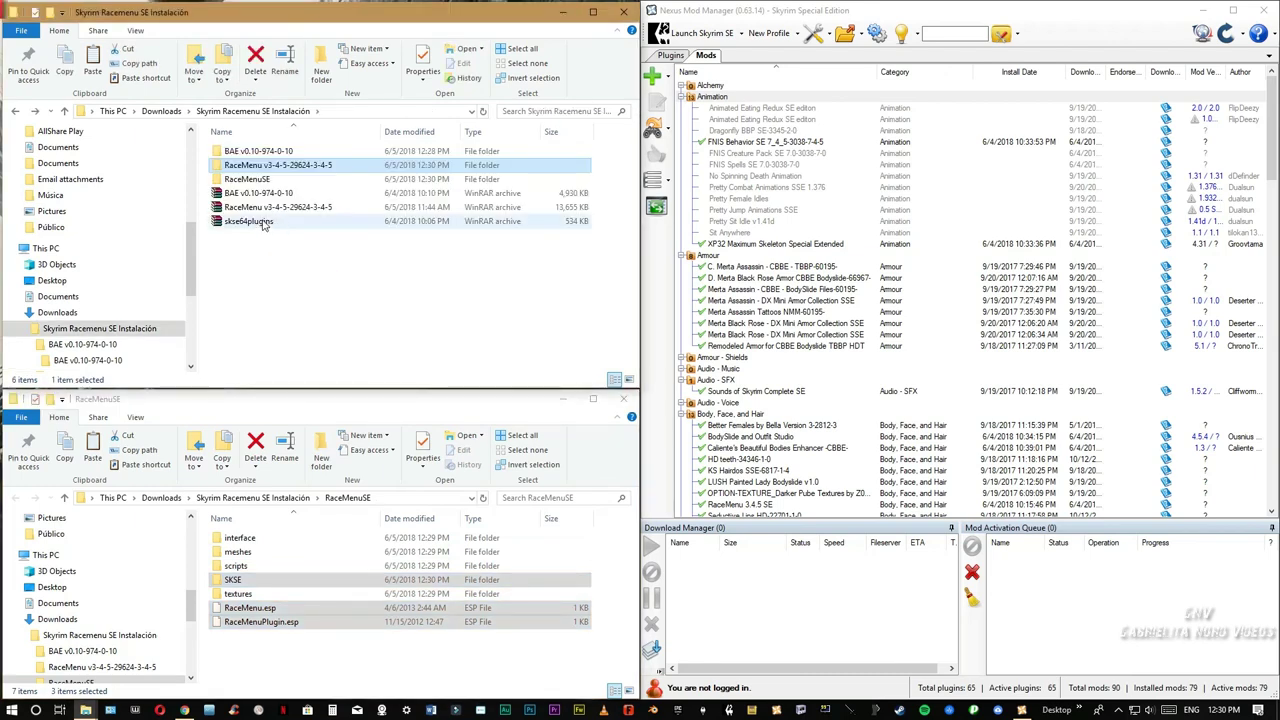
- Extract the skse64plugins archive into a folder of the same name
{"action": "left_click", "coordinate": [263, 224]}
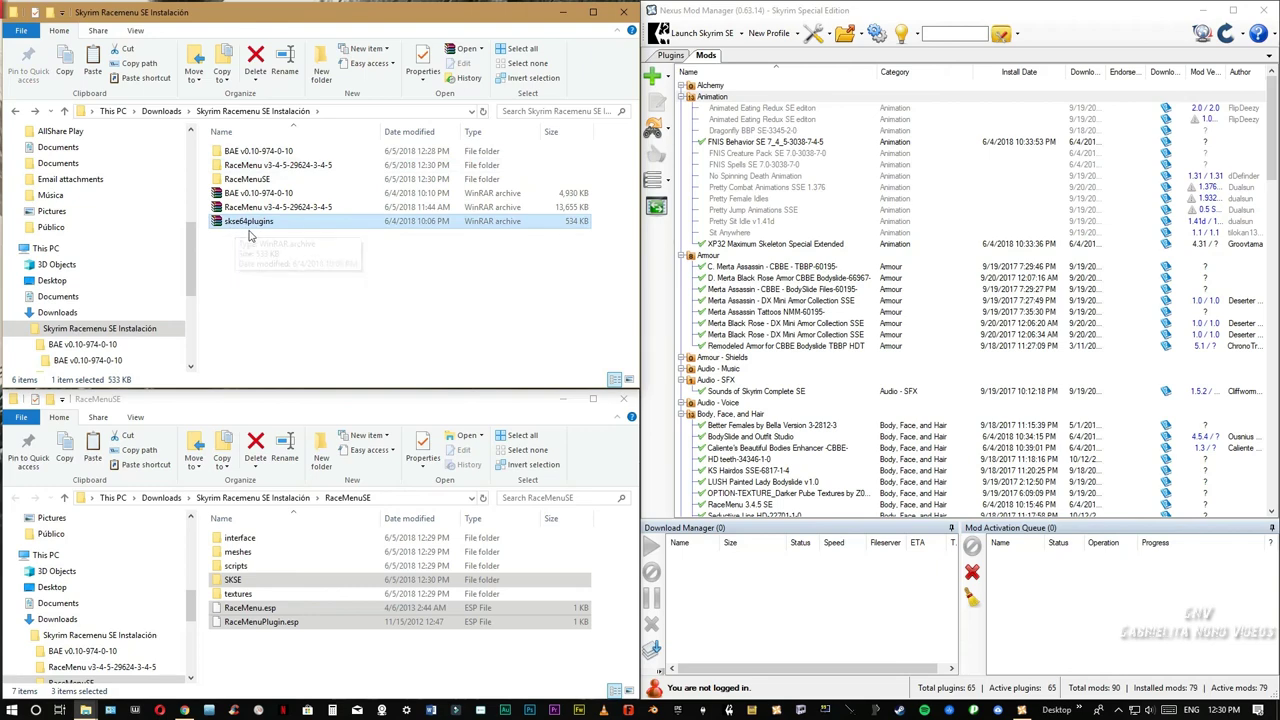
{"action": "right_click", "coordinate": [258, 227]}
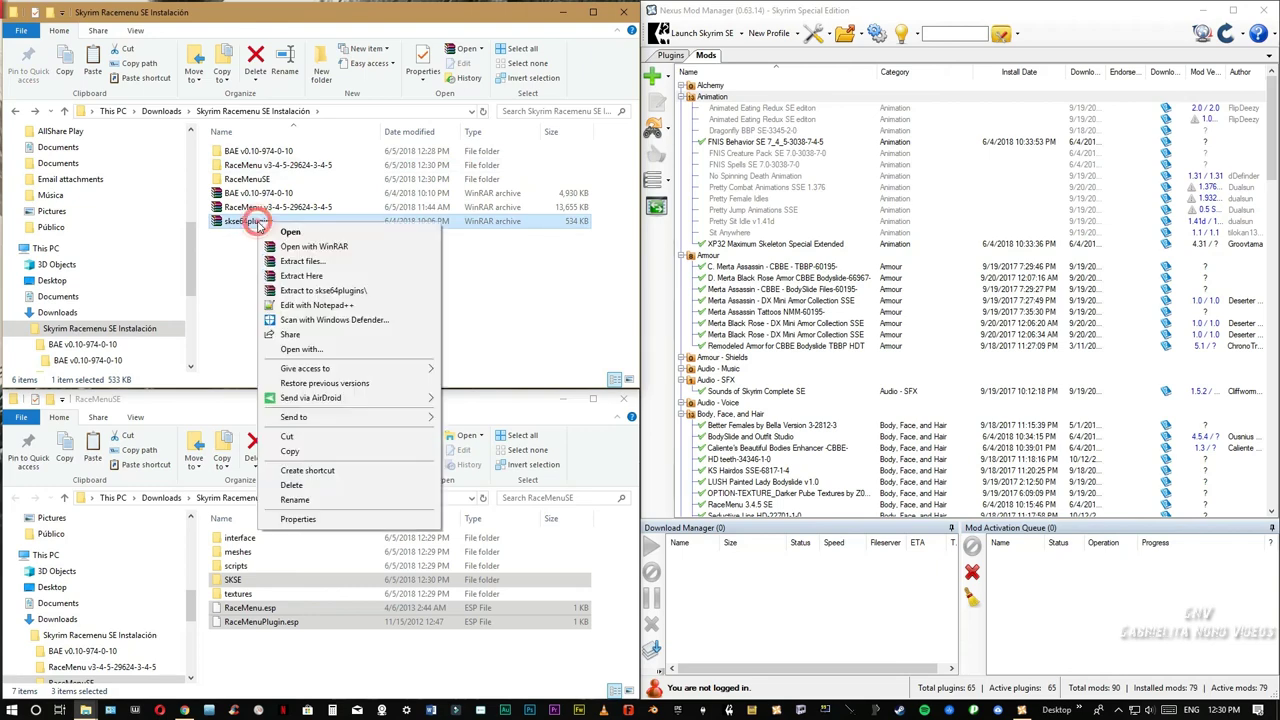
{"action": "left_click", "coordinate": [338, 291]}
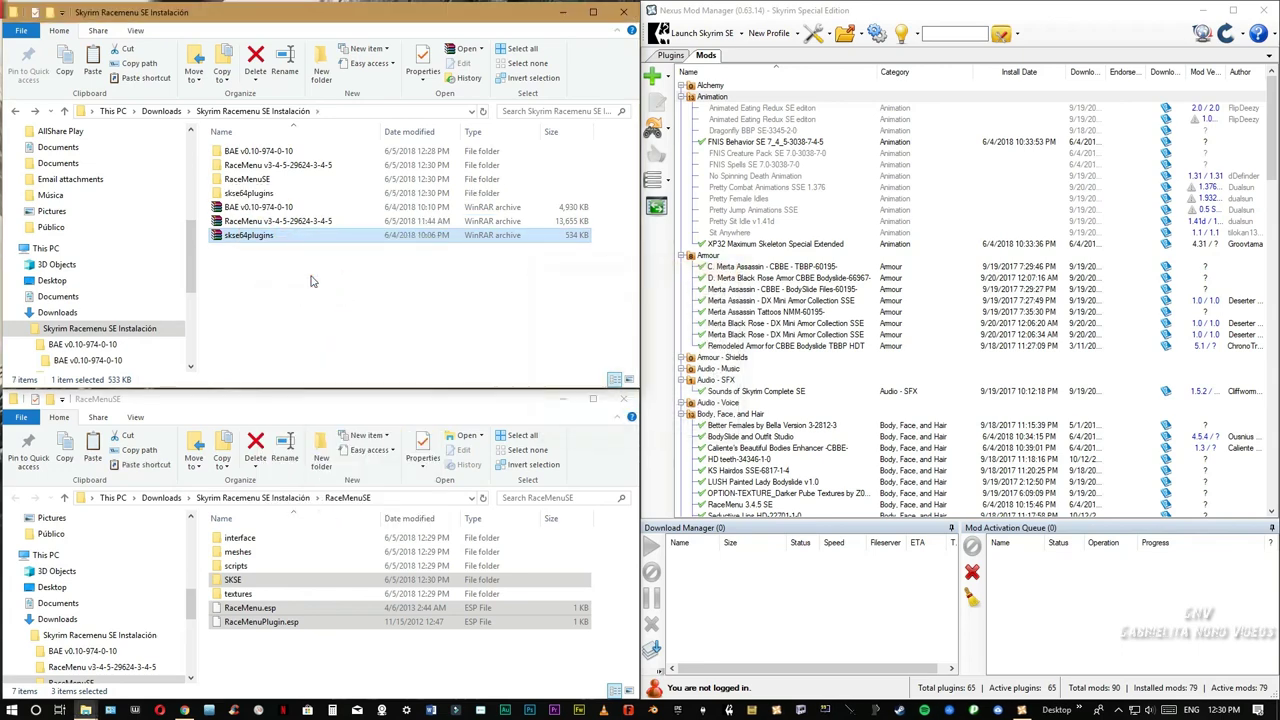
- Copy the SKSE folder from skee inside the extracted skse64plugins folder into the RaceMenuSE folder
{"action": "double_click", "coordinate": [248, 194]}
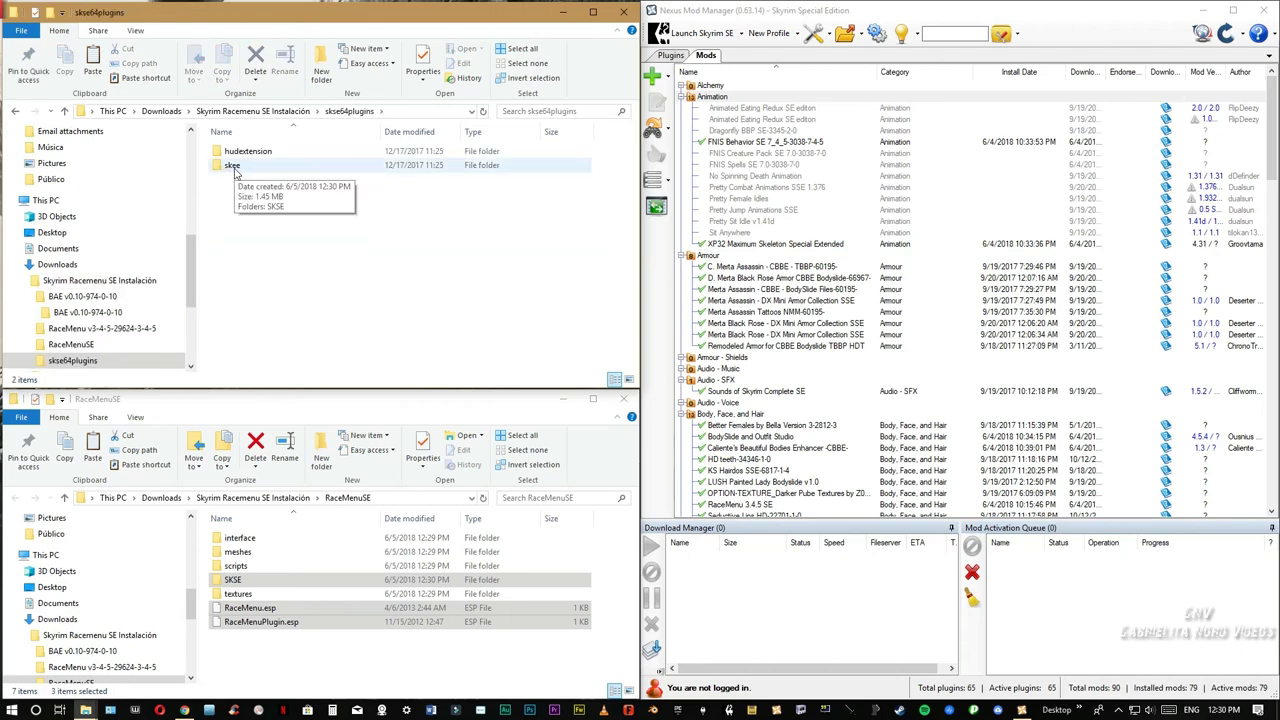
{"action": "double_click", "coordinate": [235, 168]}
{"action": "left_click", "coordinate": [229, 155]}
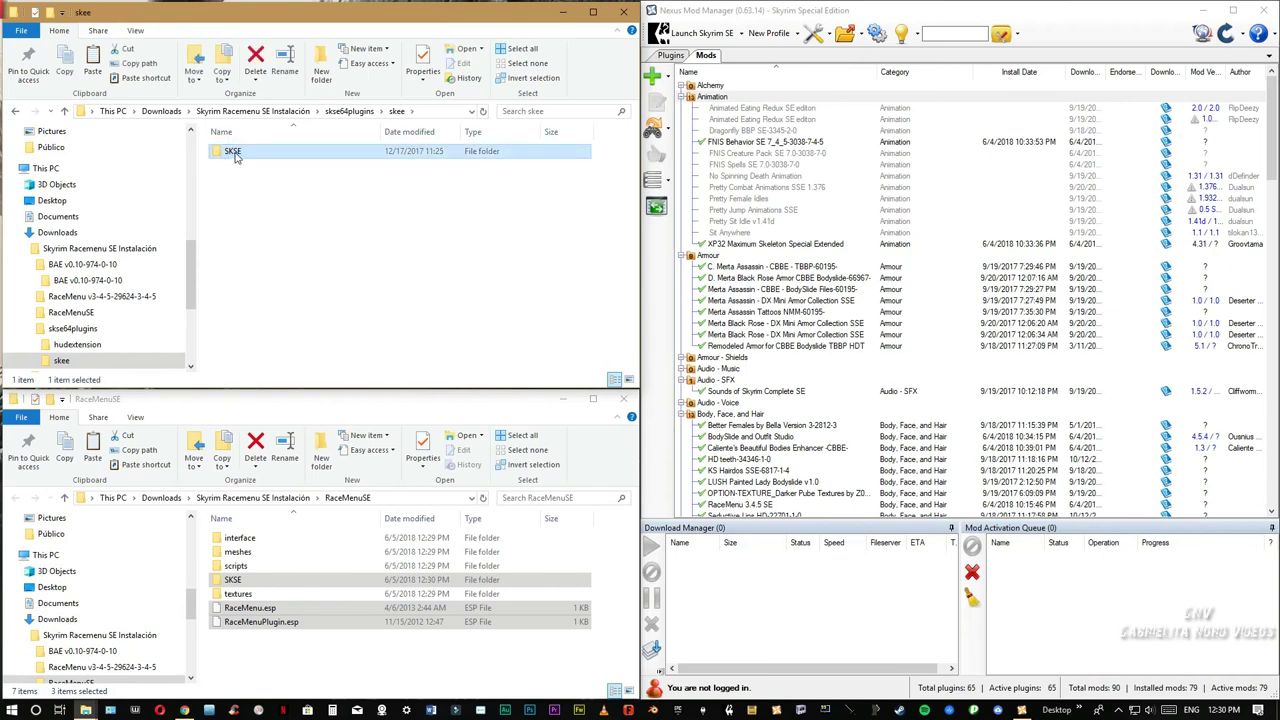
{"action": "left_click_drag", "start_coordinate": [236, 157], "coordinate": [253, 669]}
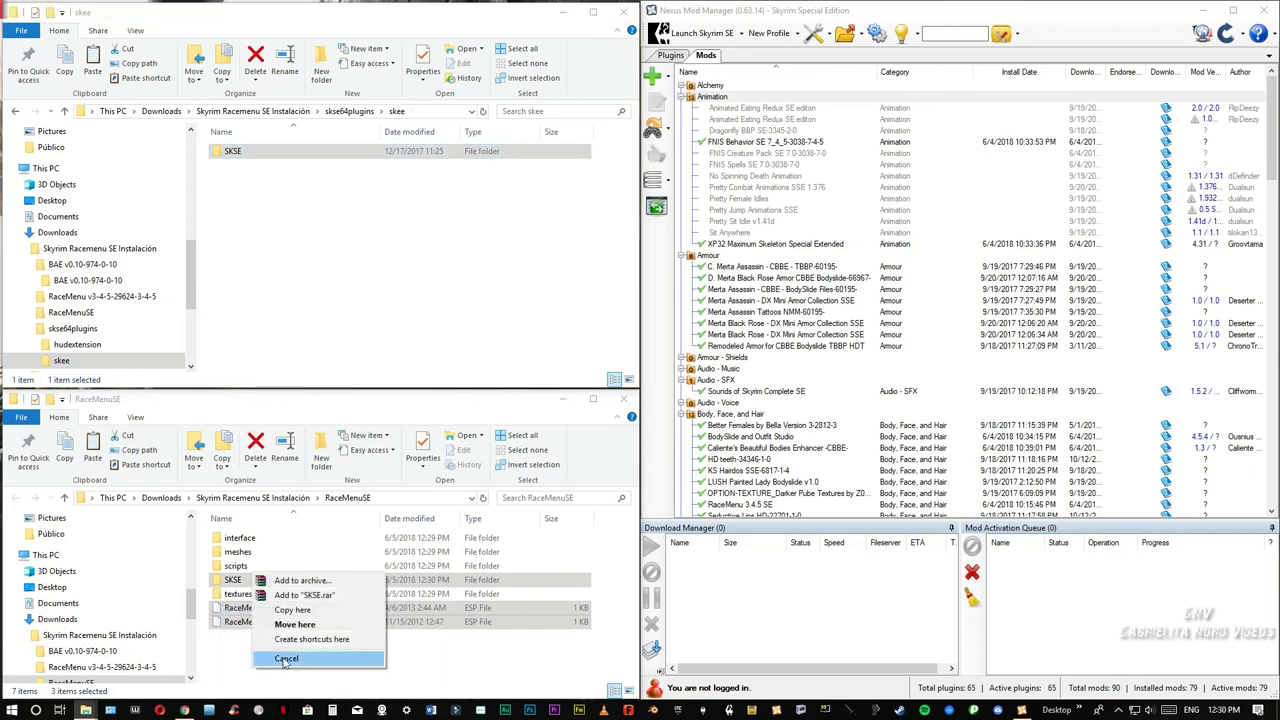
{"action": "left_click", "coordinate": [294, 611]}
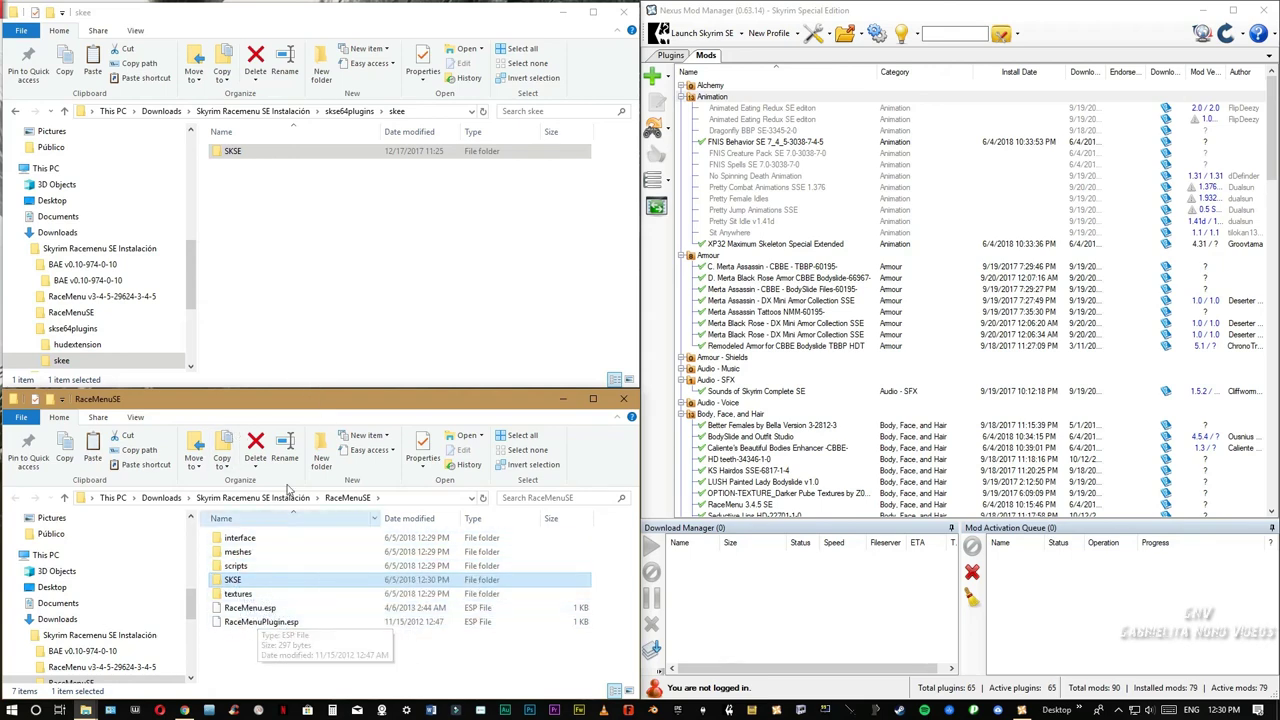
- Compress the RaceMenuSE folder into RaceMenuSE.rar in the Skyrim Racemenu SE Instalación folder
{"action": "left_click", "coordinate": [277, 255]}
{"action": "key", "text": "BackSpace"}
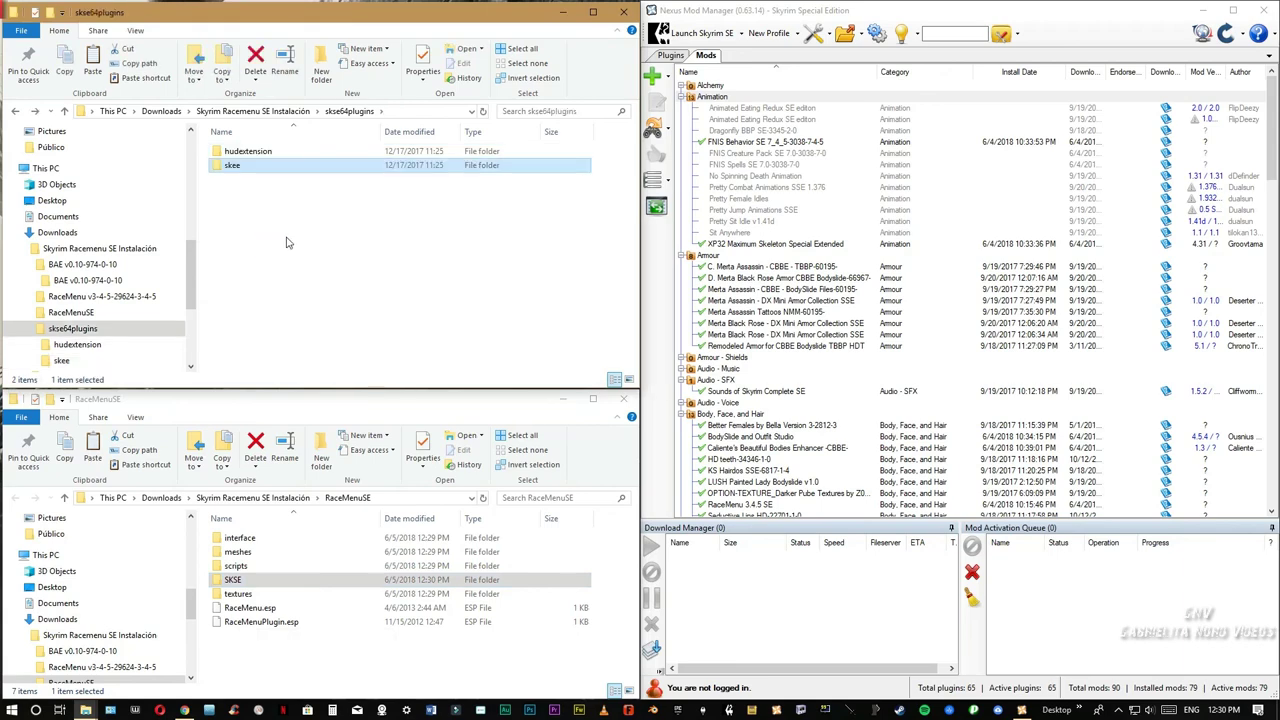
{"action": "key", "text": "BackSpace"}
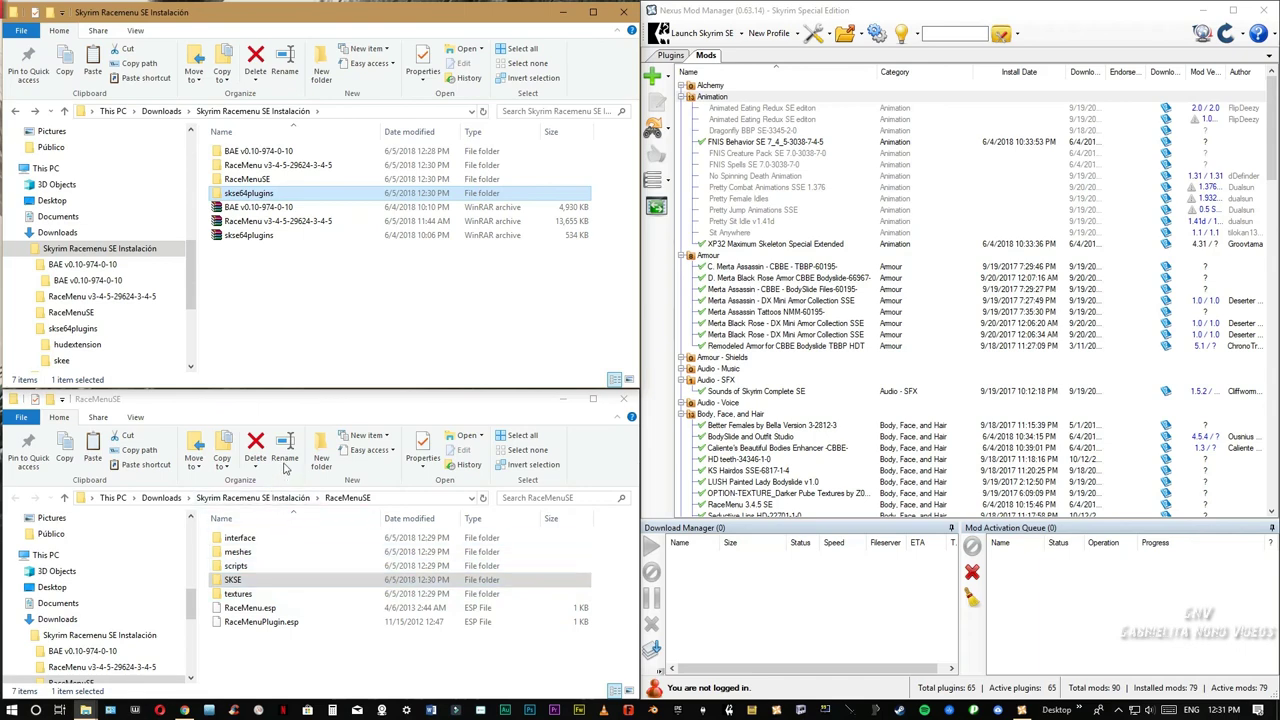
{"action": "left_click", "coordinate": [250, 180]}
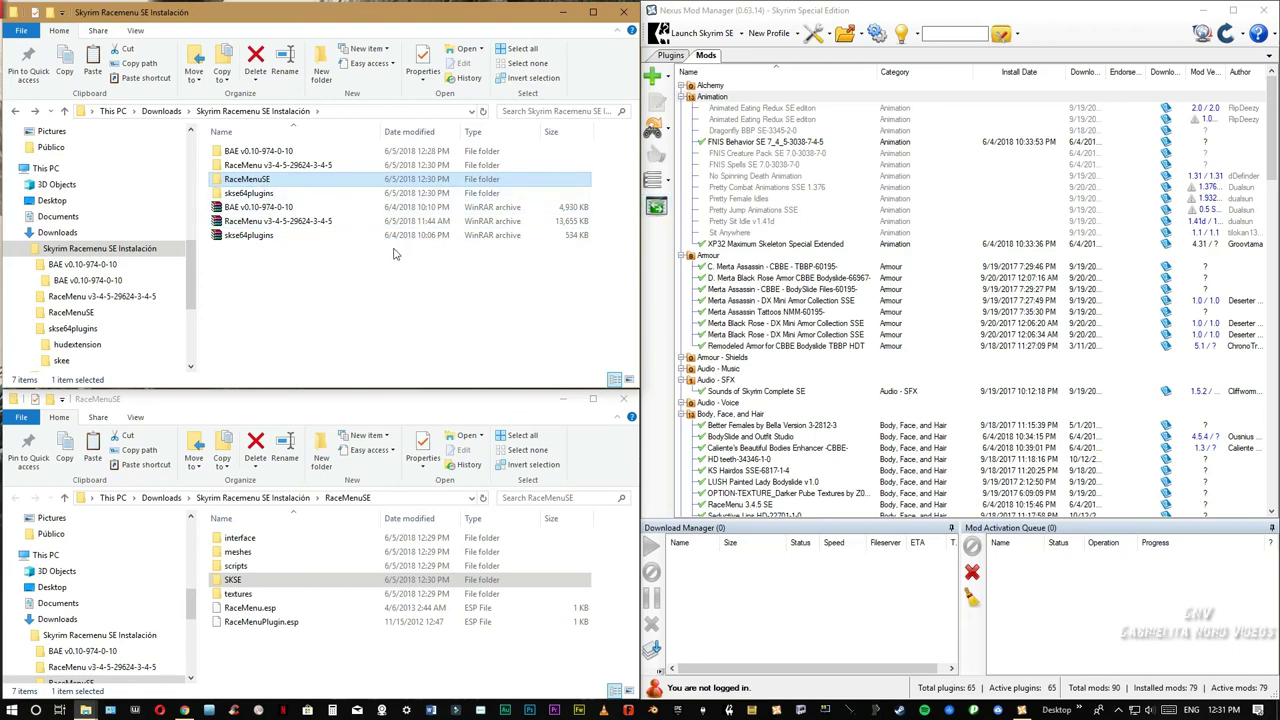
{"action": "right_click", "coordinate": [251, 183]}
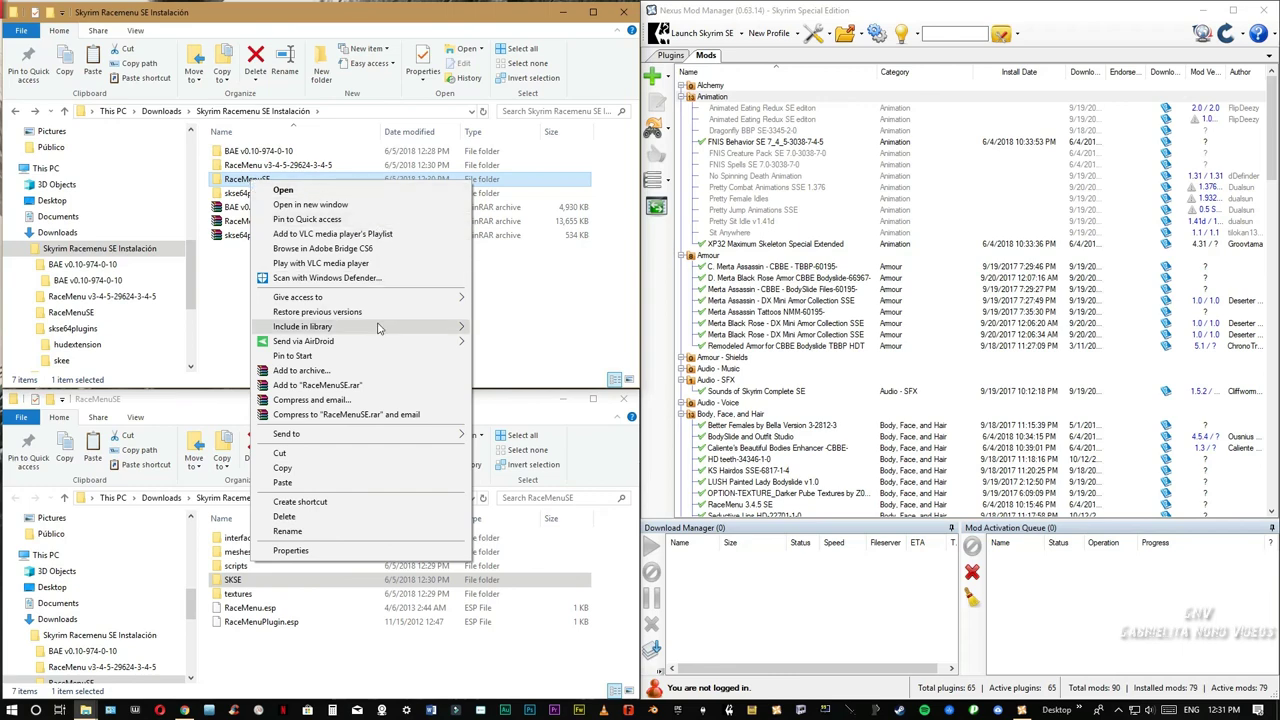
{"action": "left_click", "coordinate": [345, 386]}
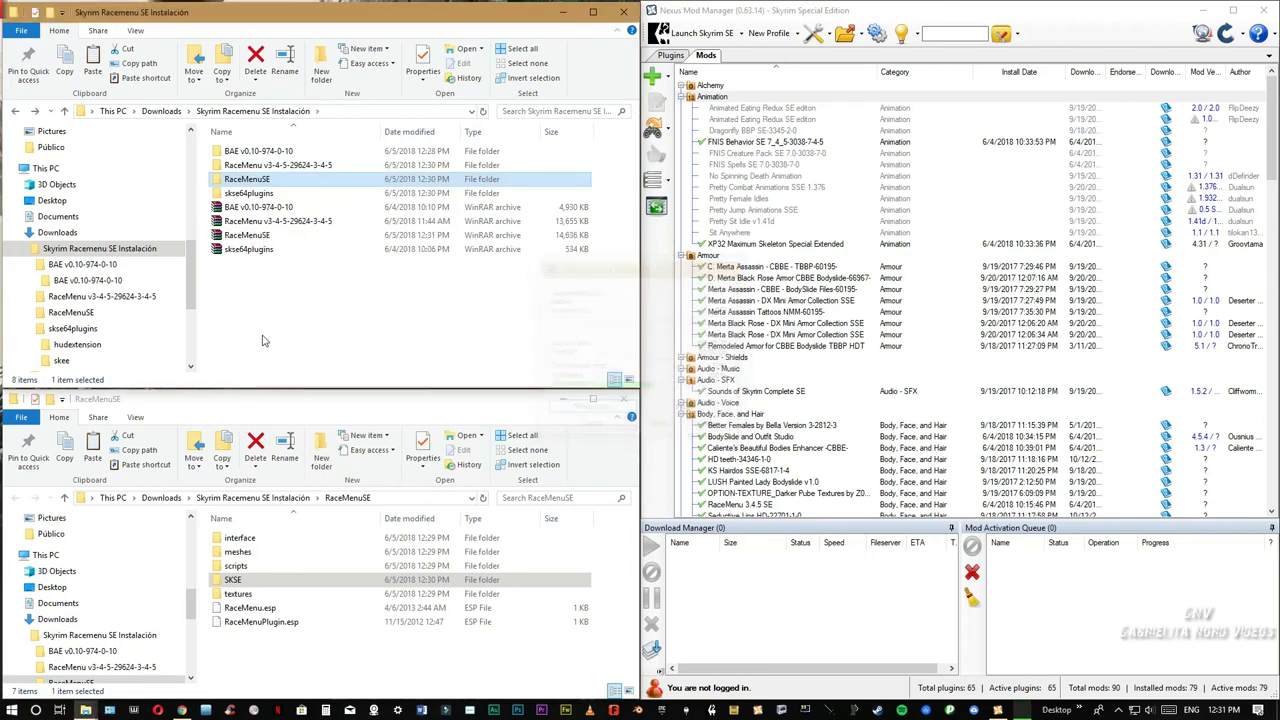
- Select the new RaceMenuSE archive, switch to Nexus Mod Manager, filter the mods by "race" and select RaceMenu 3.4.5 SE
{"action": "left_click", "coordinate": [254, 237]}
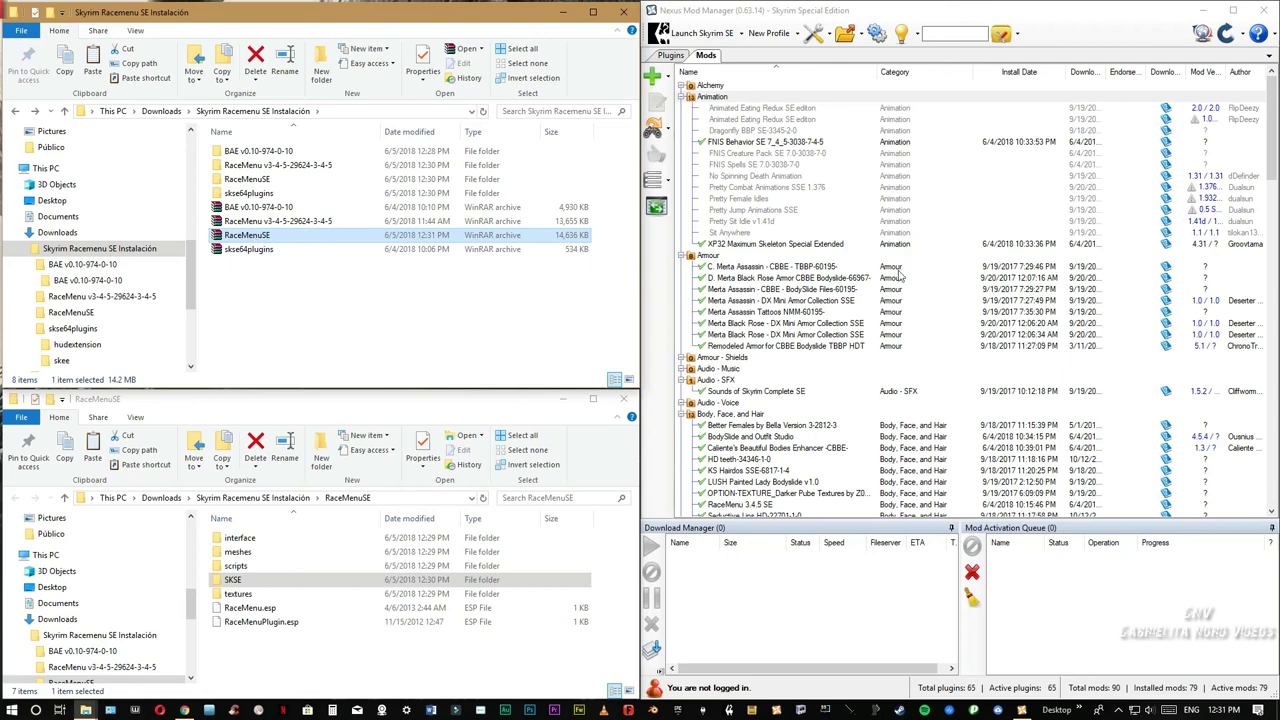
{"action": "left_click", "coordinate": [956, 37]}
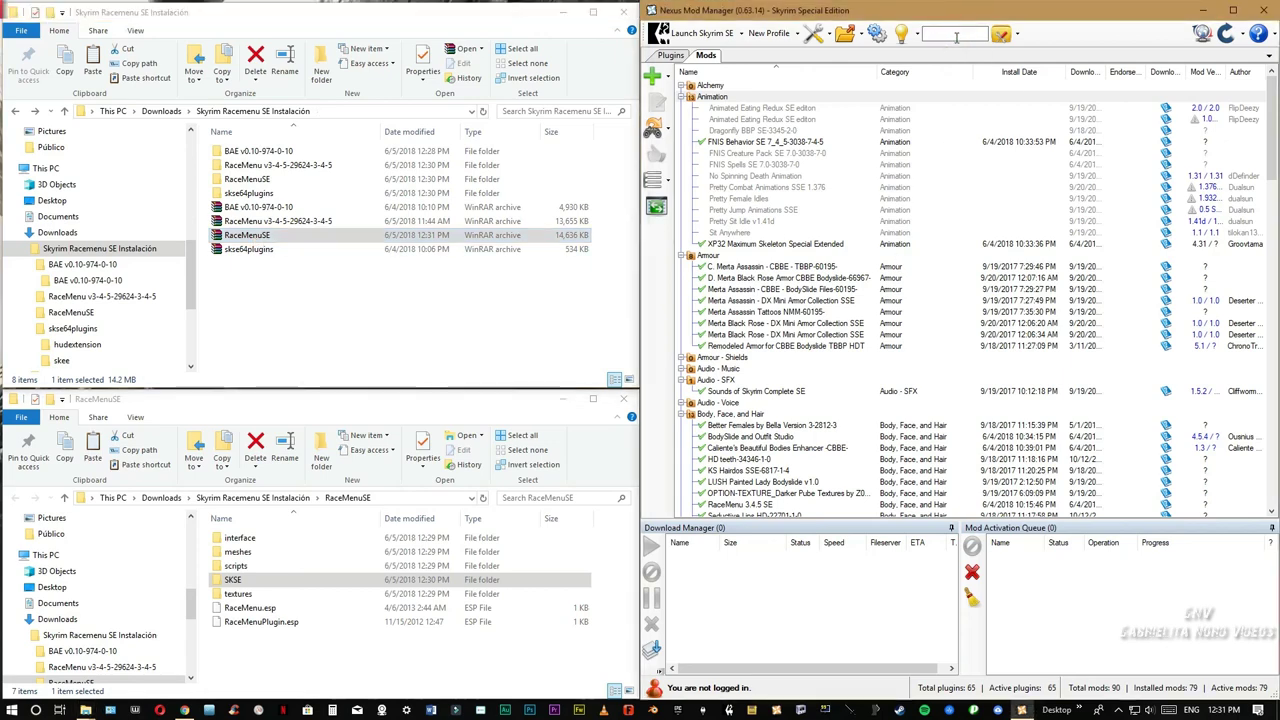
{"action": "type", "text": "race"}
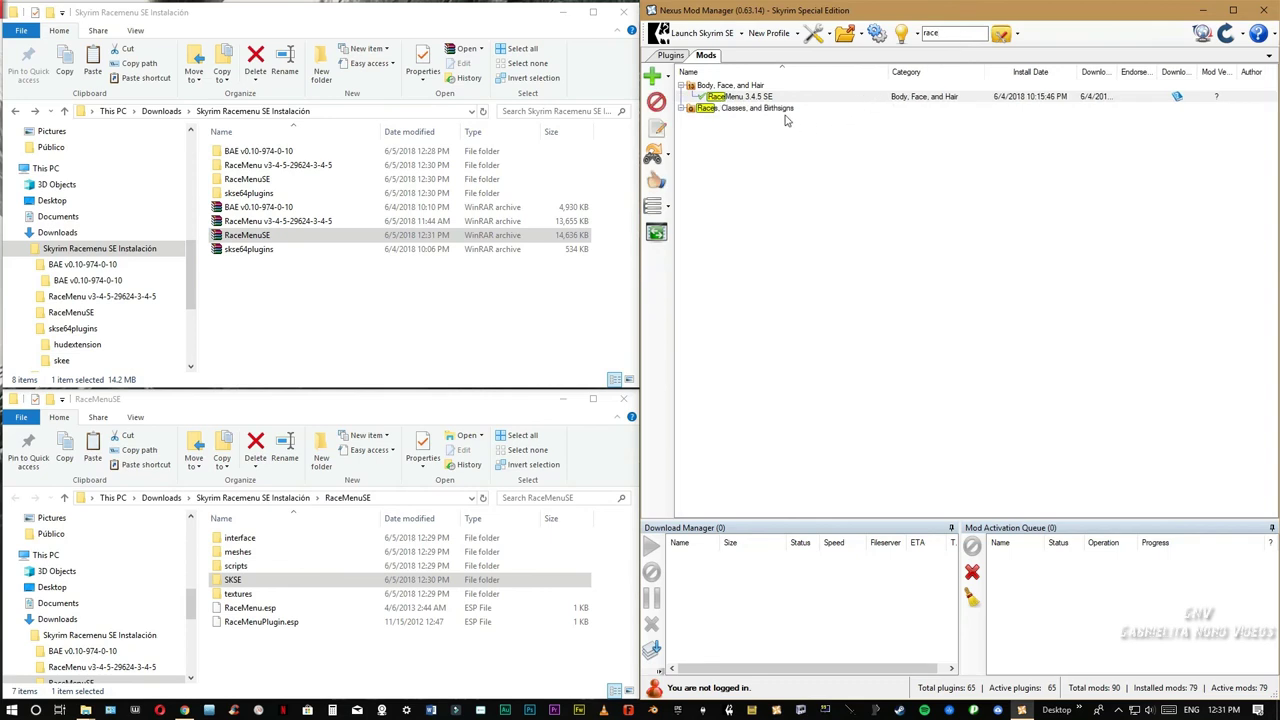
{"action": "left_click", "coordinate": [758, 98]}
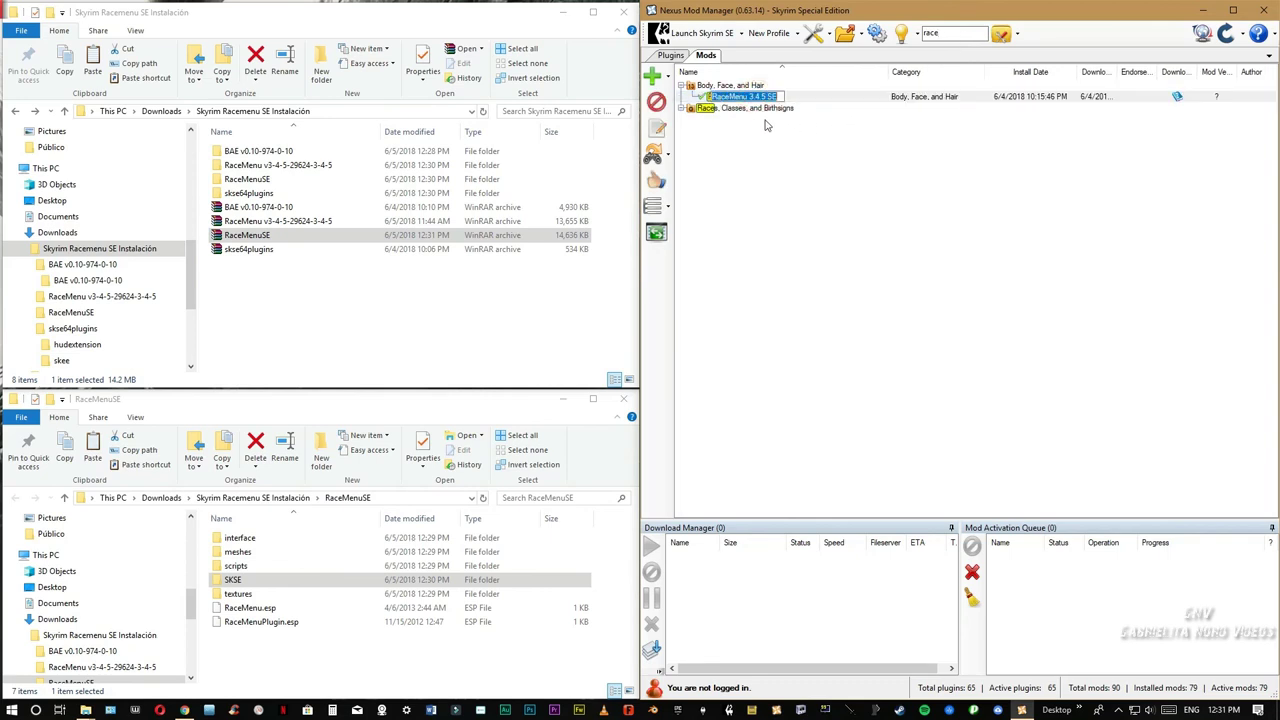
{"action": "left_click", "coordinate": [758, 98]}
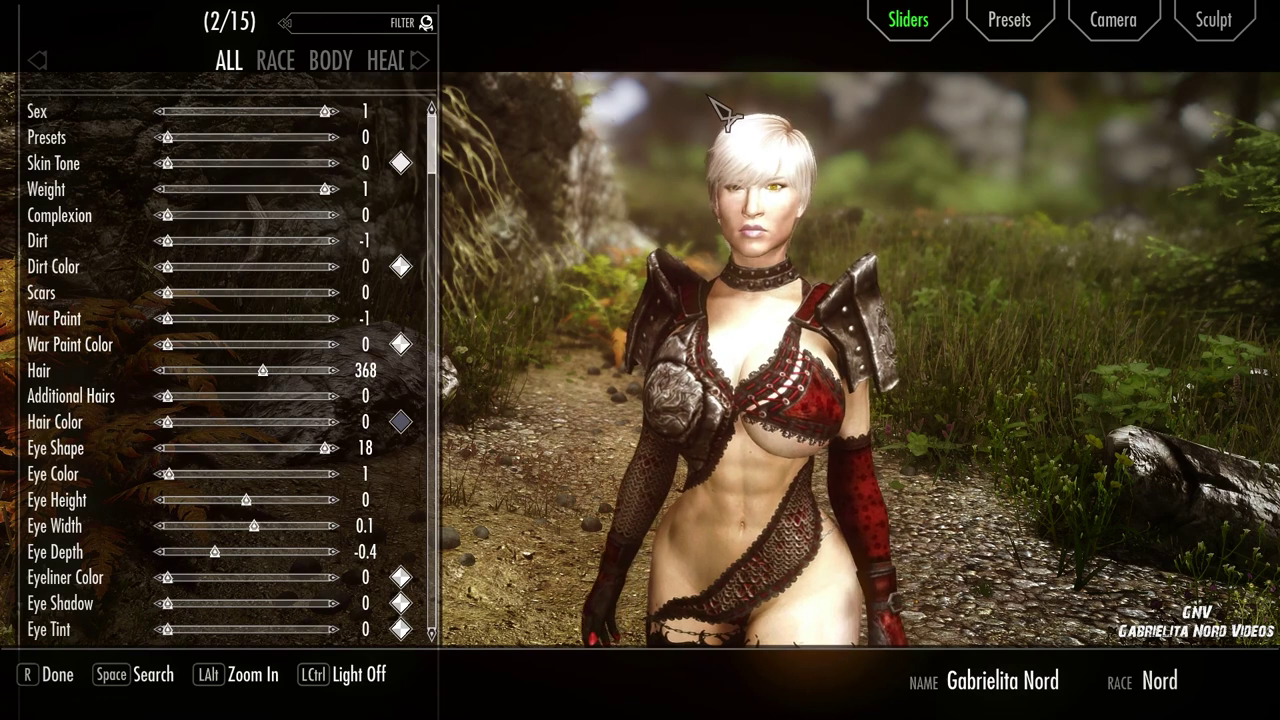
- Switch to Skyrim and show the Sculpt mode of the RaceMenu character editor
{"action": "left_click", "coordinate": [1230, 48]}
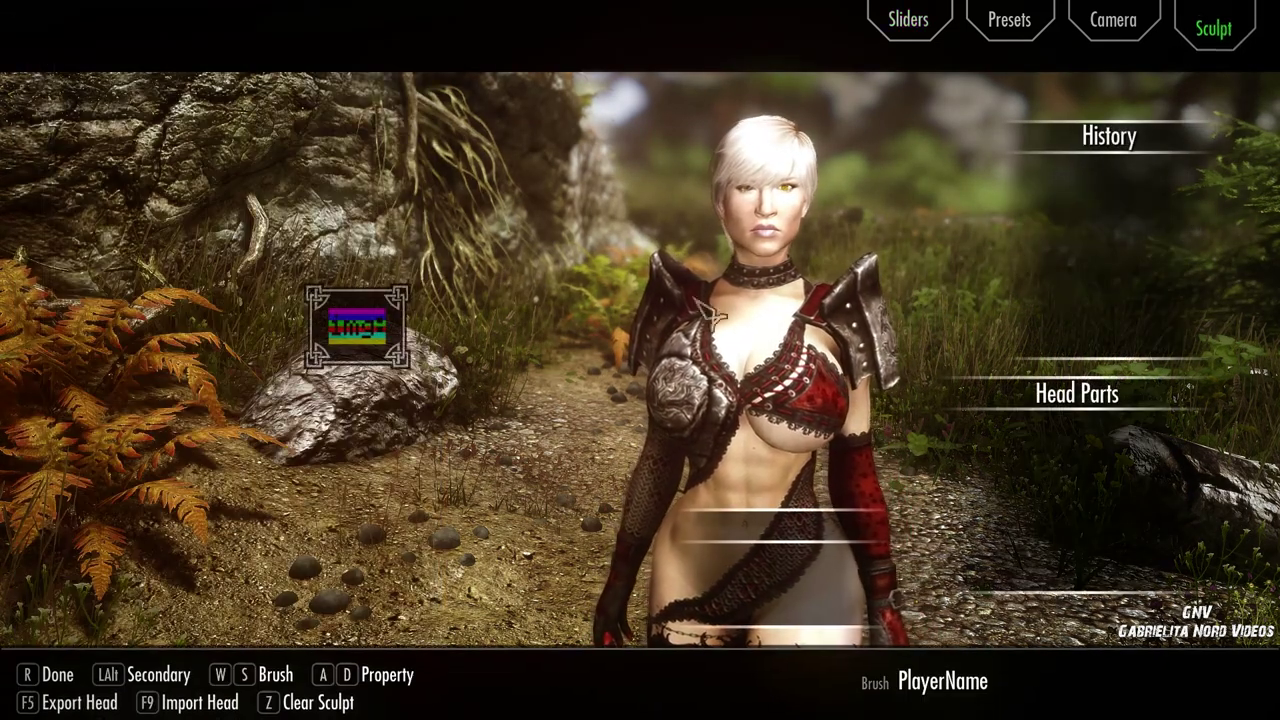